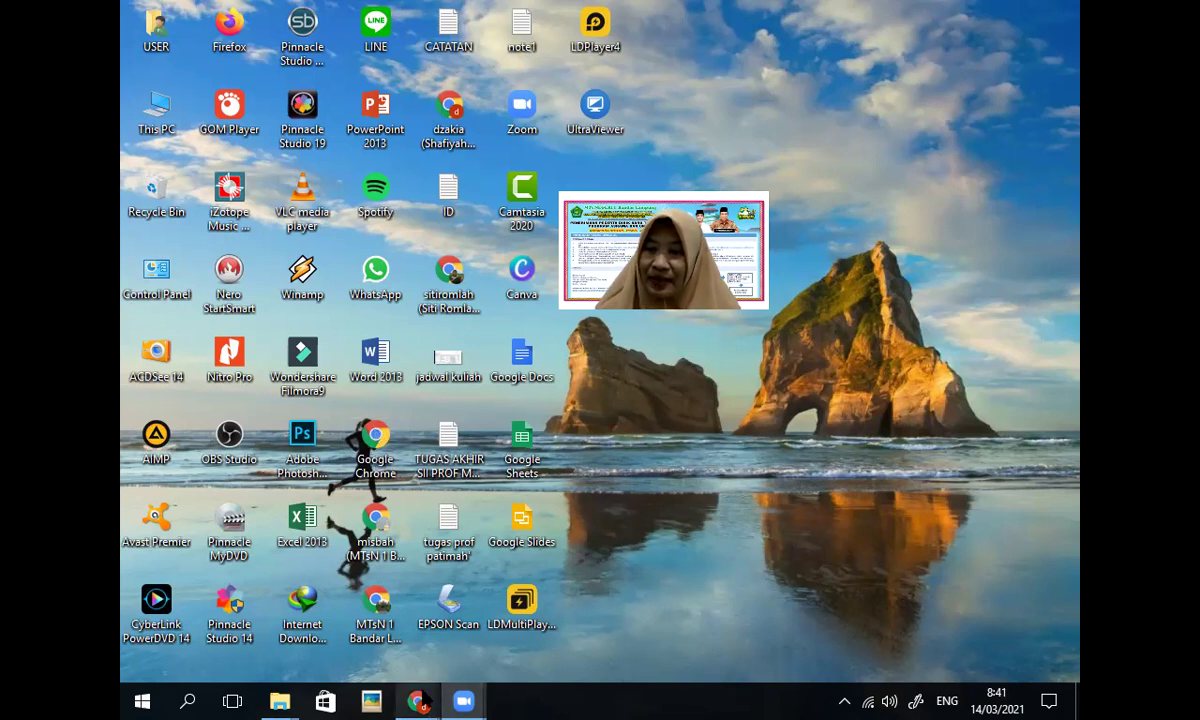
Step: Restore Chrome and load the mtsn1bandarlampung.sch.id school website in a new tab
mouse_move(418, 700)
left_click(570, 645)
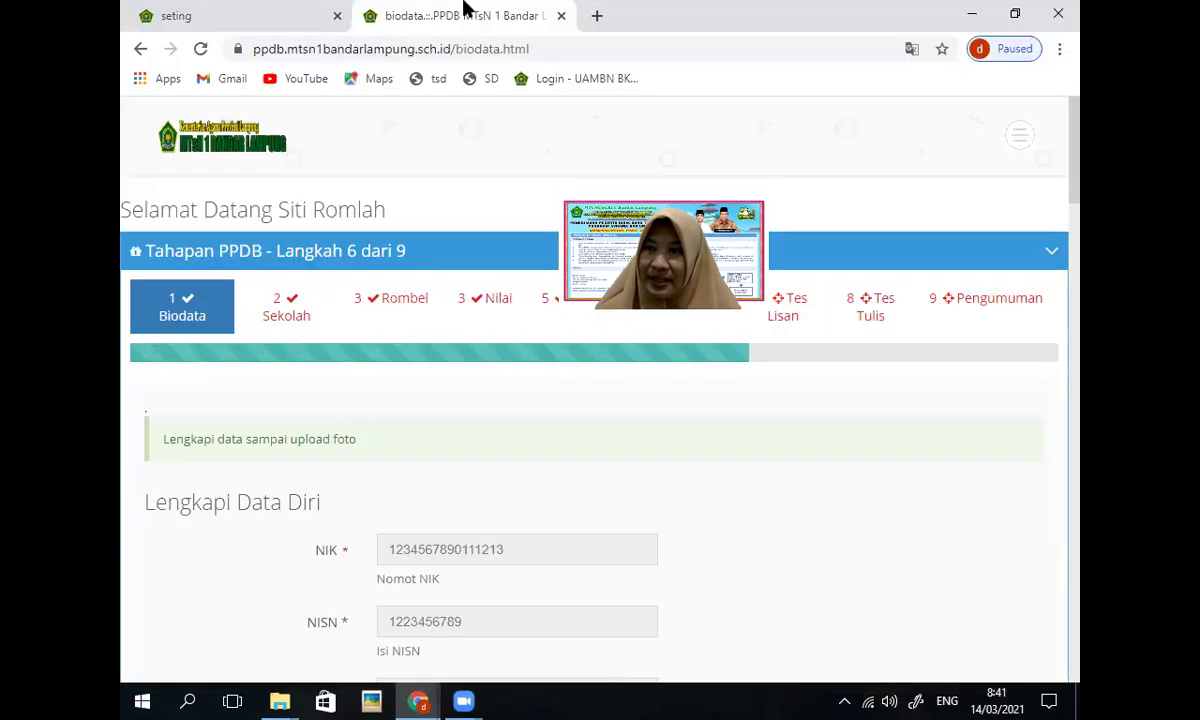
left_click(558, 15)
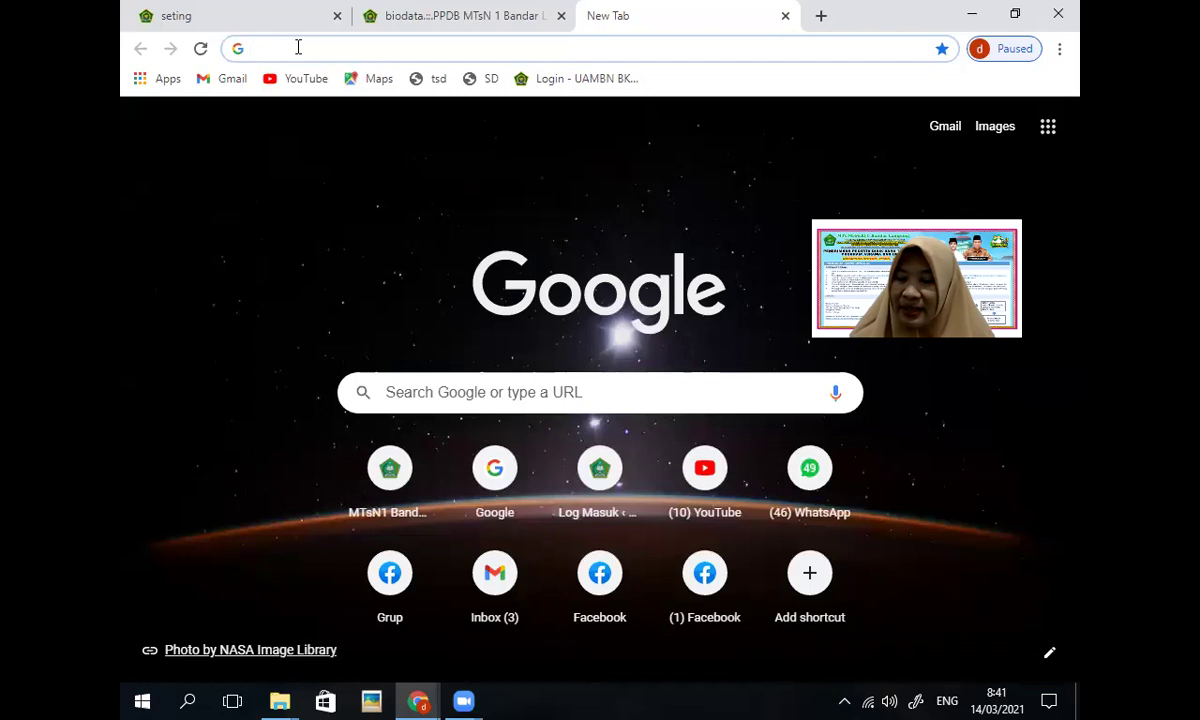
type("m")
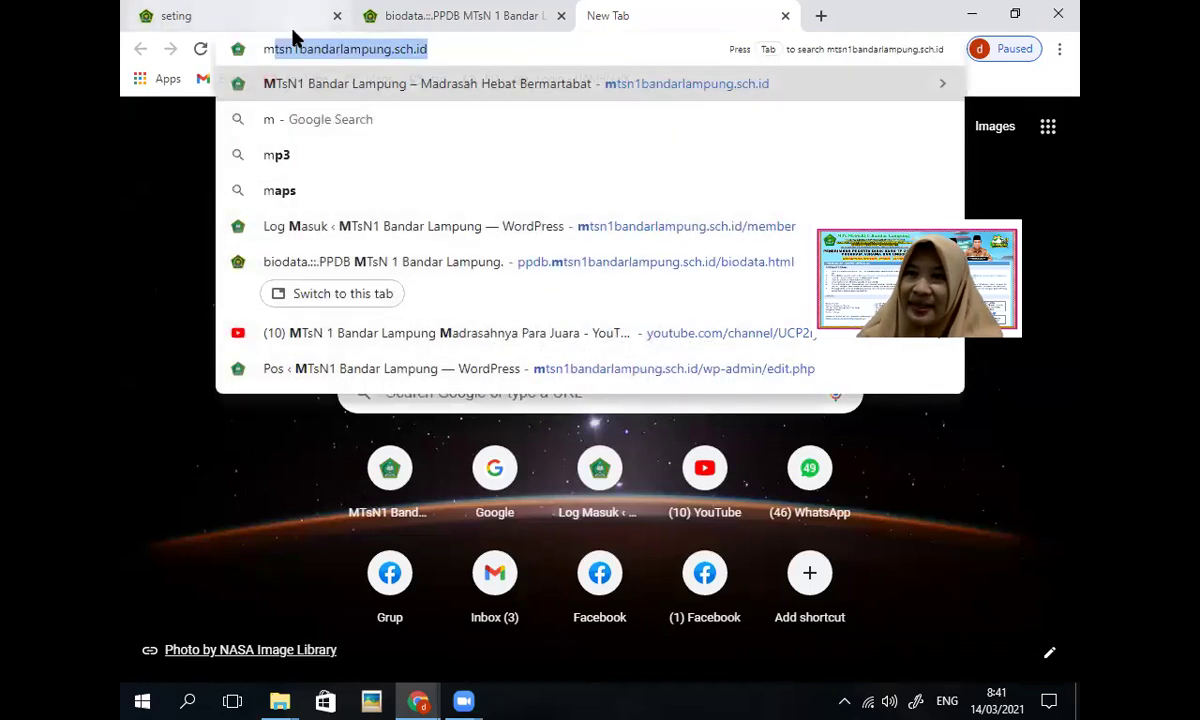
key("Return")
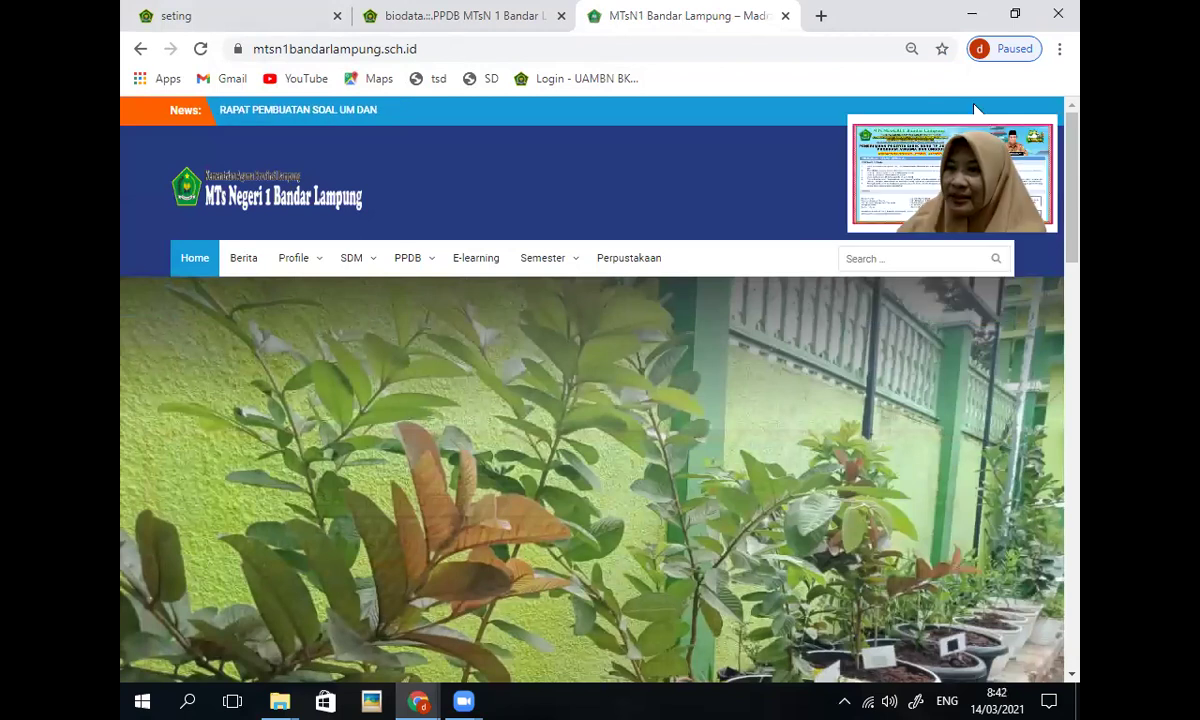
Step: Go to the PPDB registration portal through the PPDB > Daftar menu
mouse_move(428, 261)
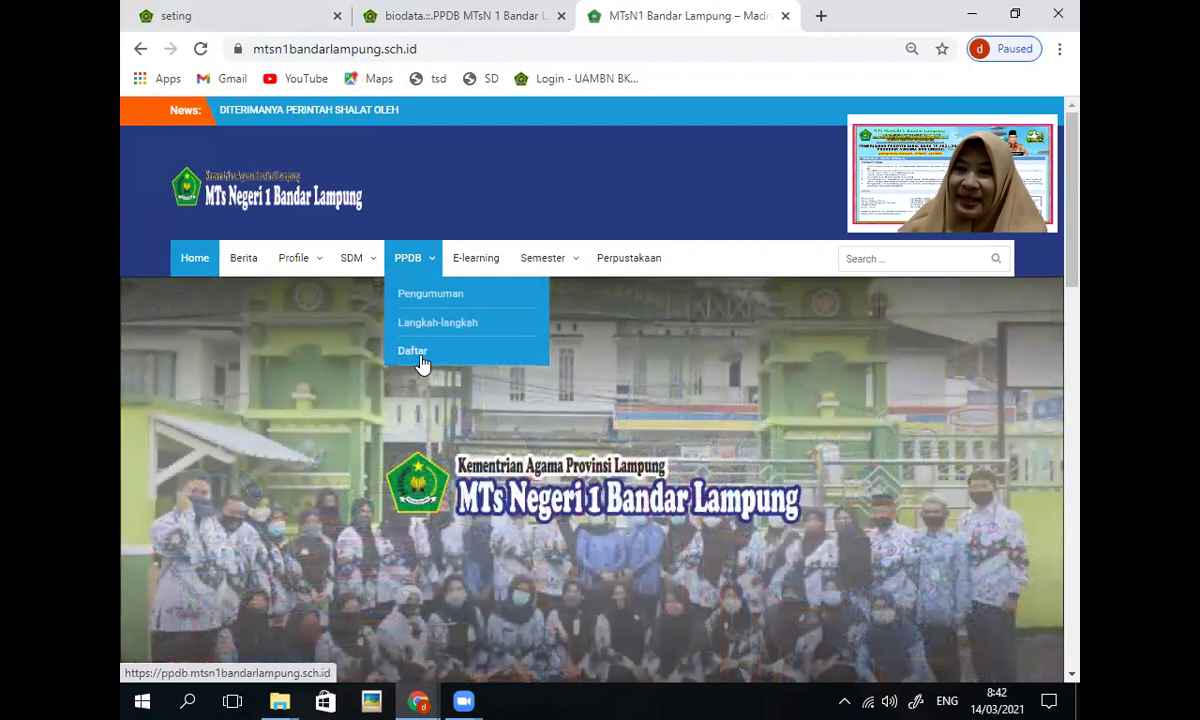
left_click(420, 362)
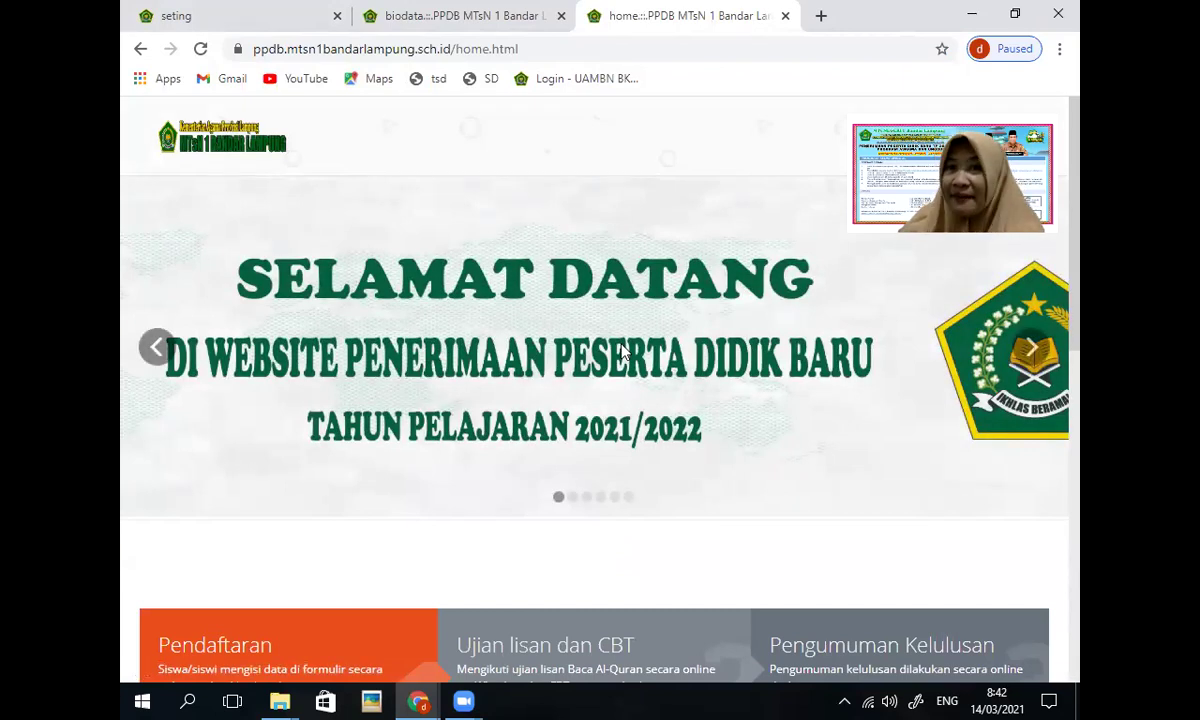
scroll(620, 350, "down", 2)
scroll(620, 350, "up", 2)
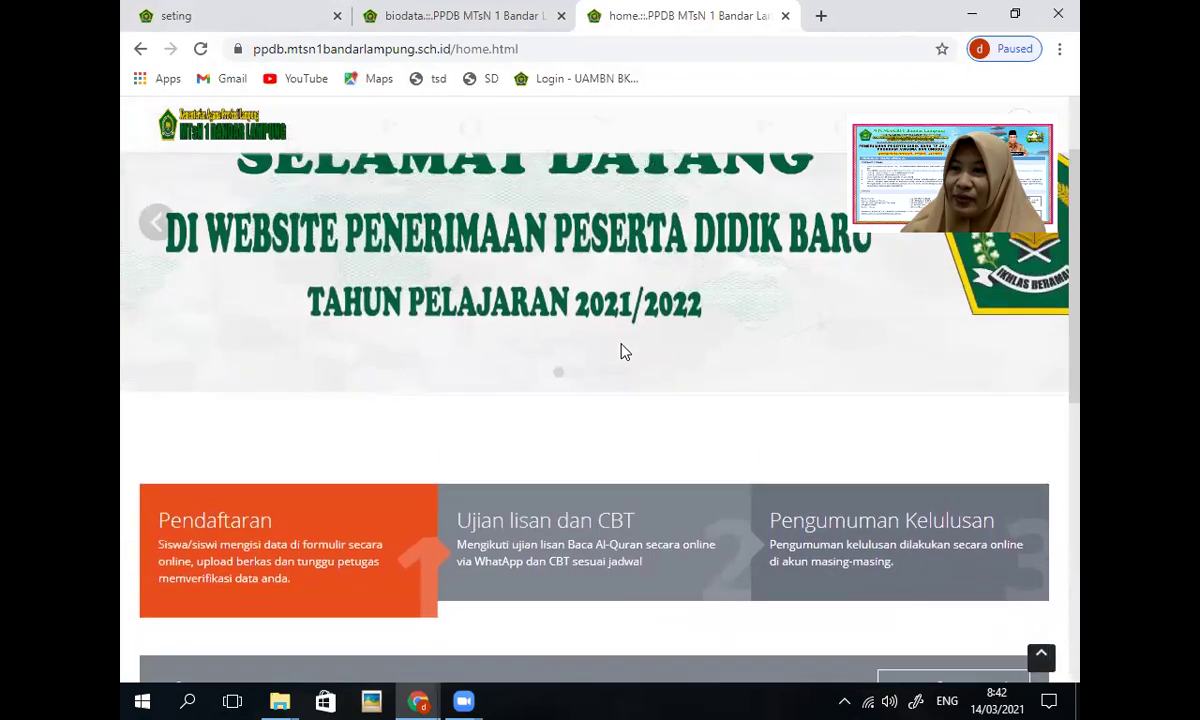
scroll(620, 350, "down", 2)
scroll(620, 350, "down", 1)
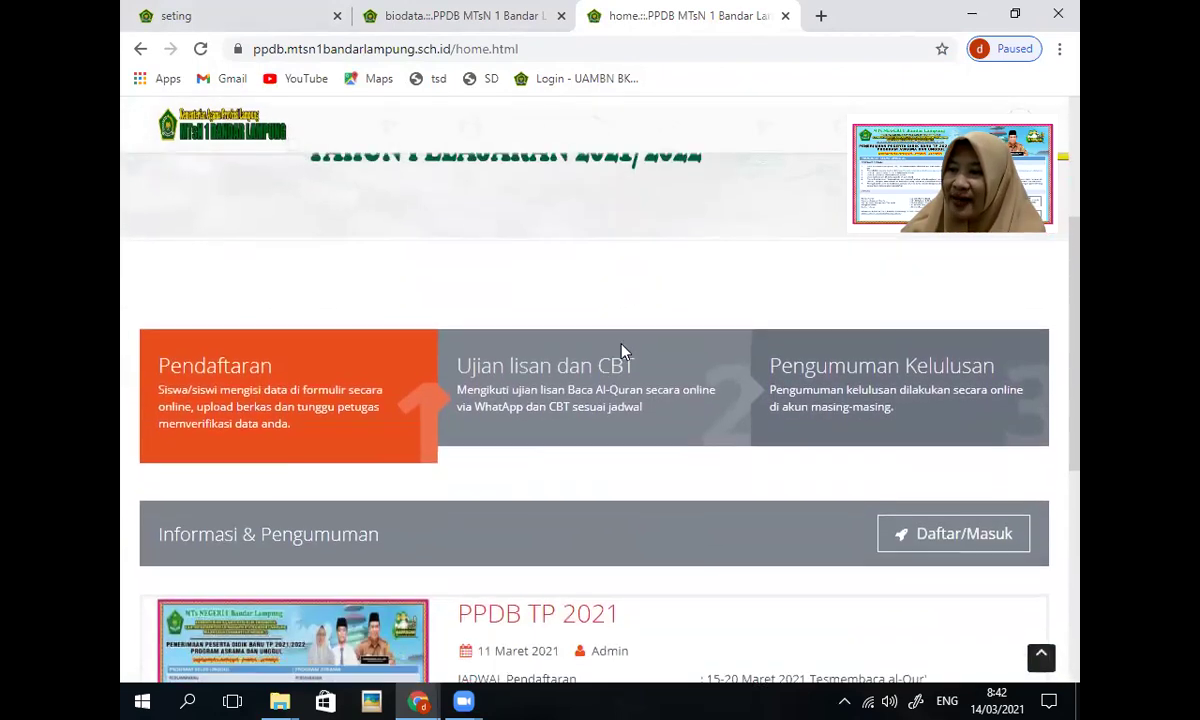
Step: Open the Daftar/Masuk form and enter the applicant's full name and saved NIK number
left_click(962, 542)
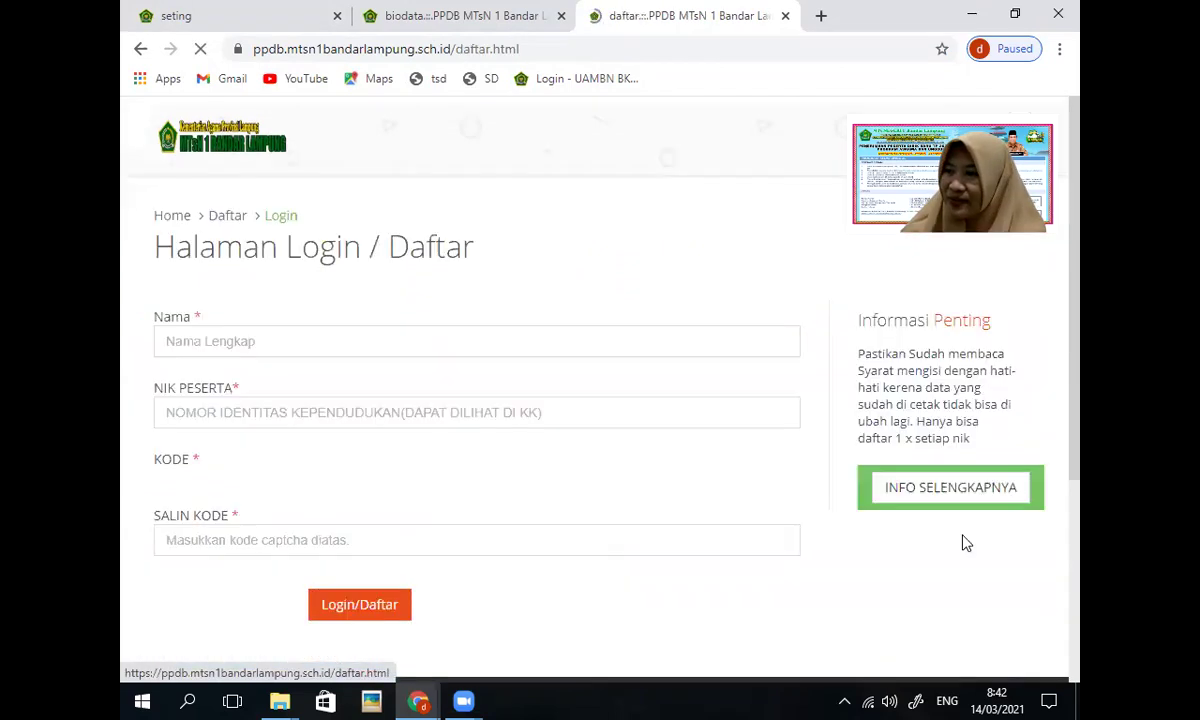
left_click(268, 341)
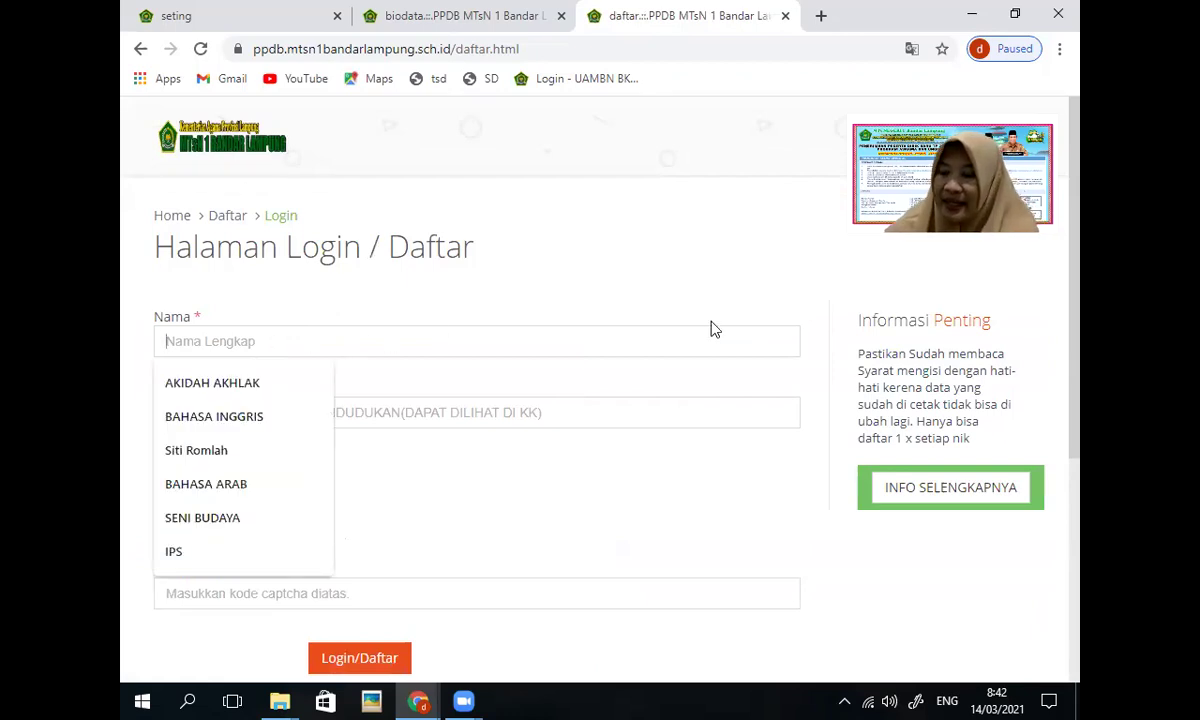
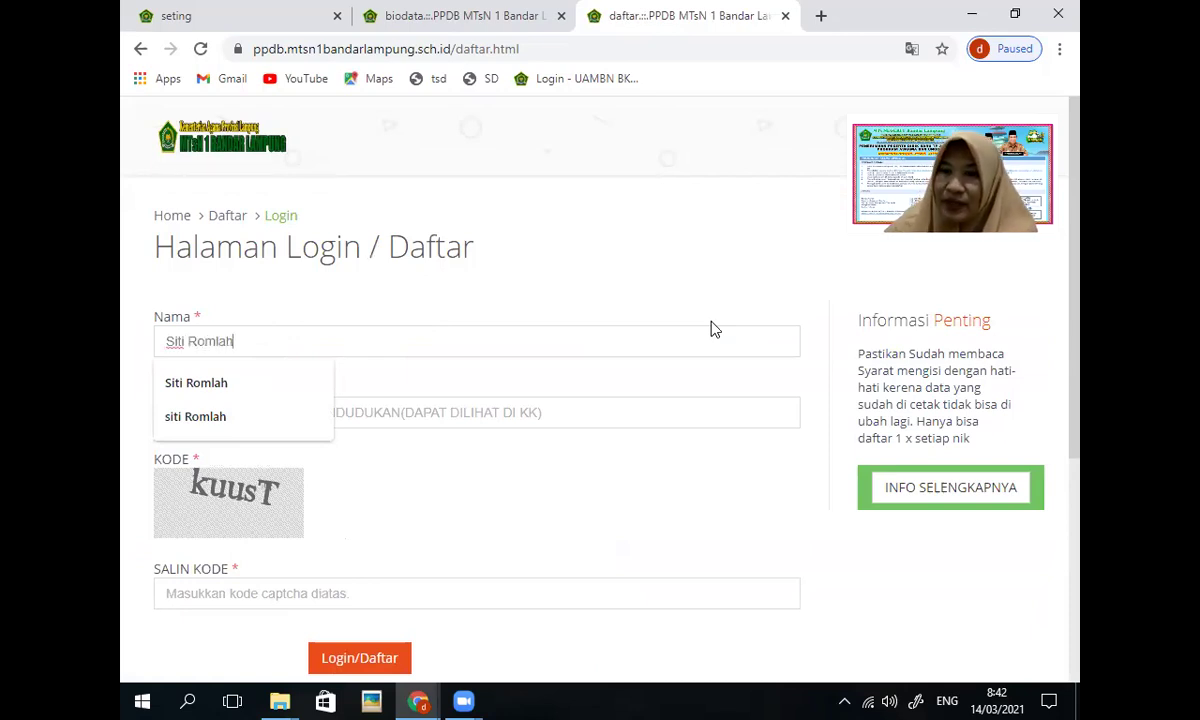
left_click(720, 257)
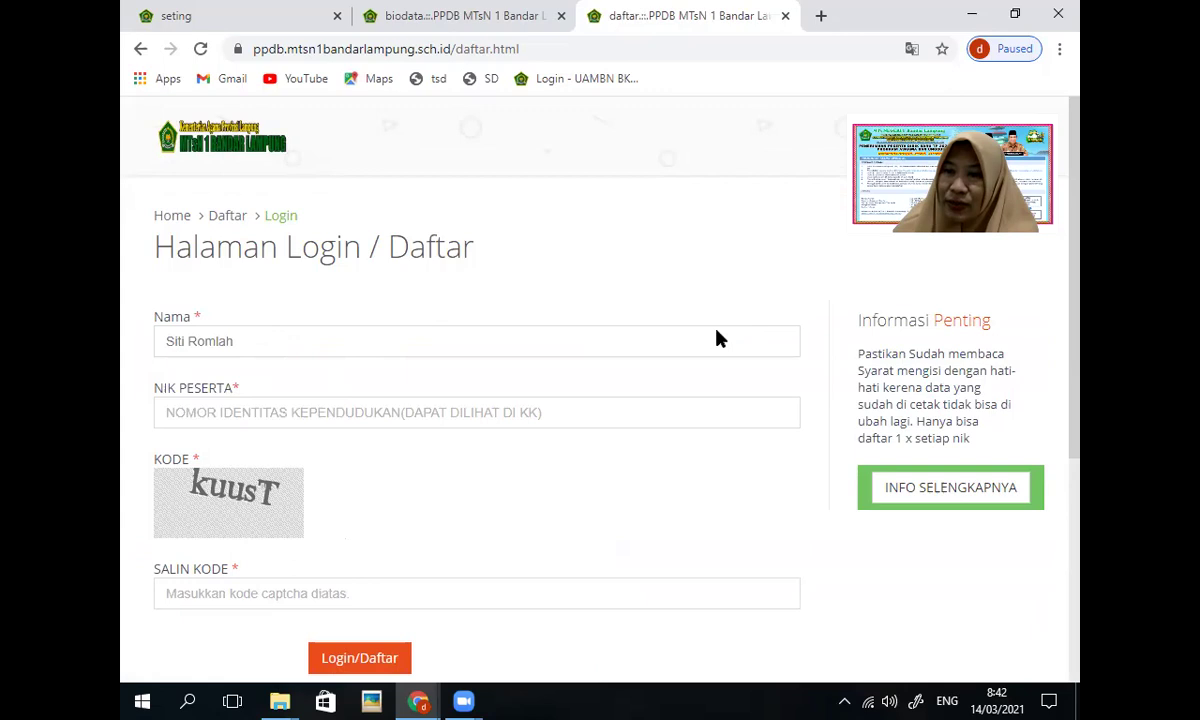
left_click(424, 416)
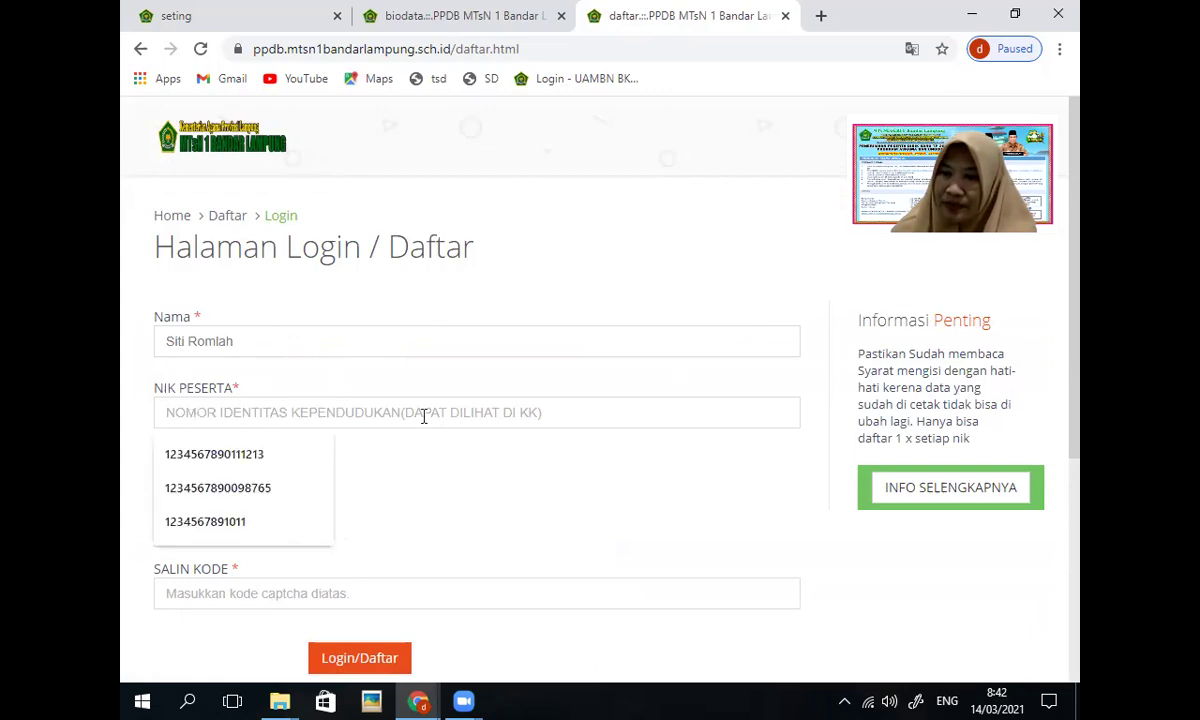
left_click(257, 455)
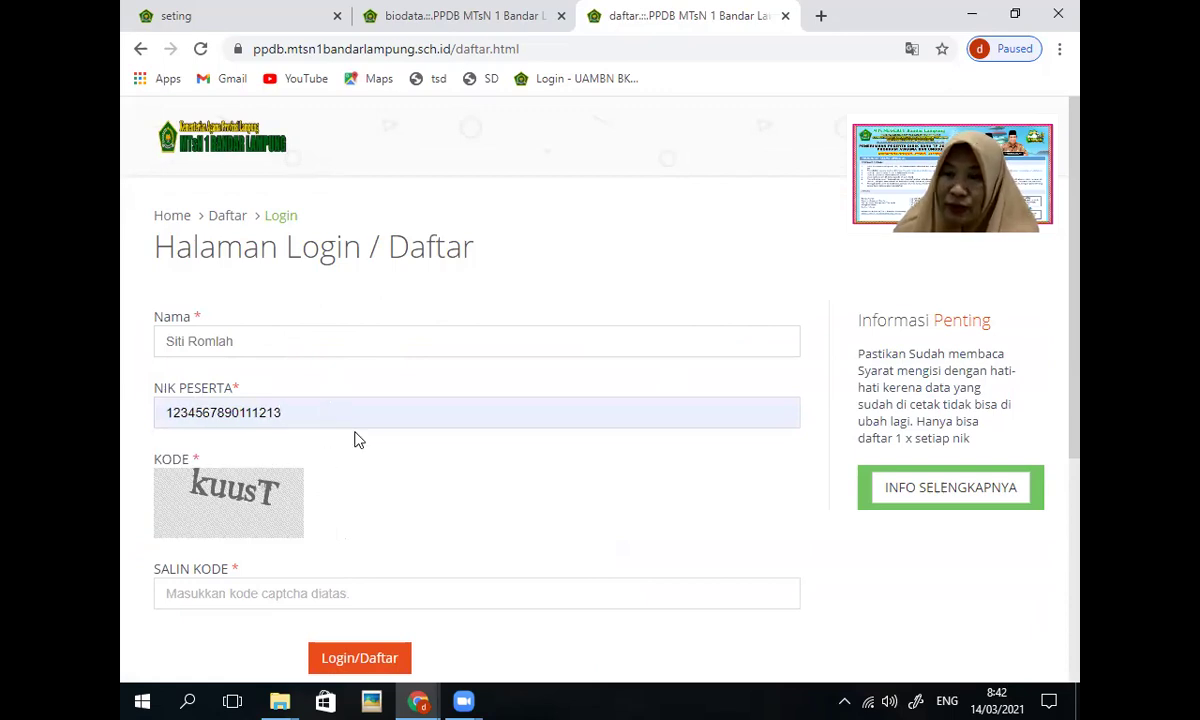
scroll(260, 522, "down", 1)
Step: Enter the captcha in SALIN KODE and log in to the applicant's account
left_click(247, 498)
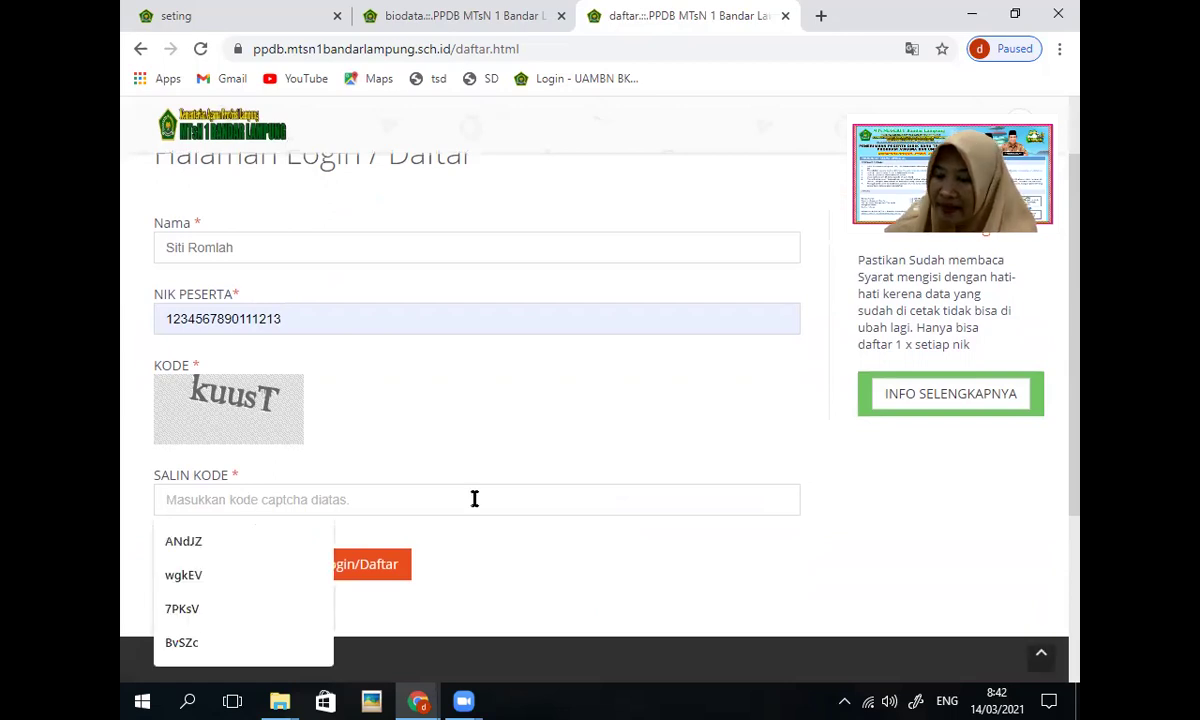
type("kuu")
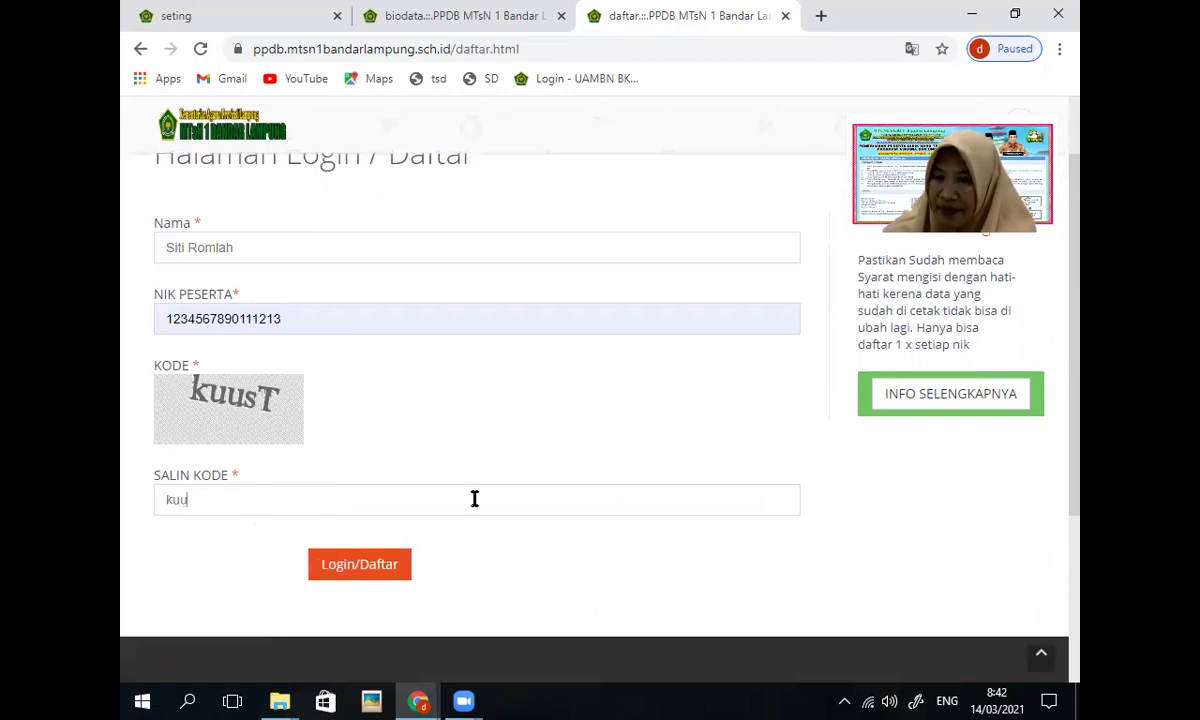
type("sT")
scroll(478, 497, "up", 1)
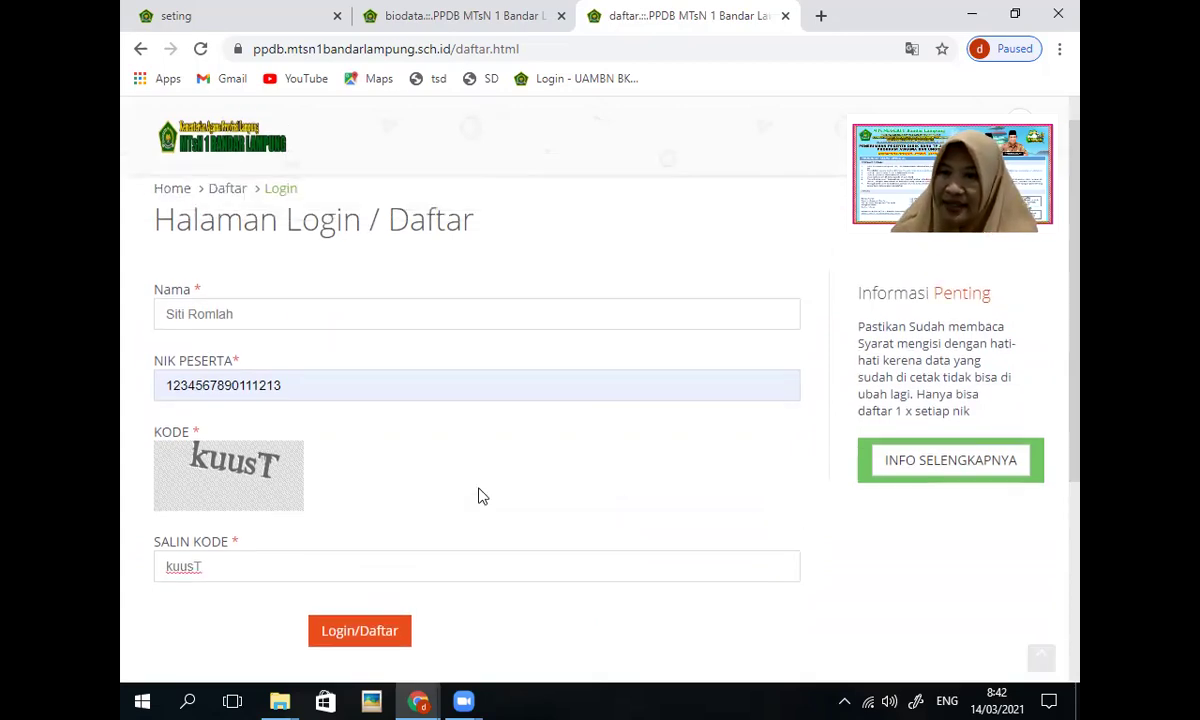
scroll(480, 494, "down", 1)
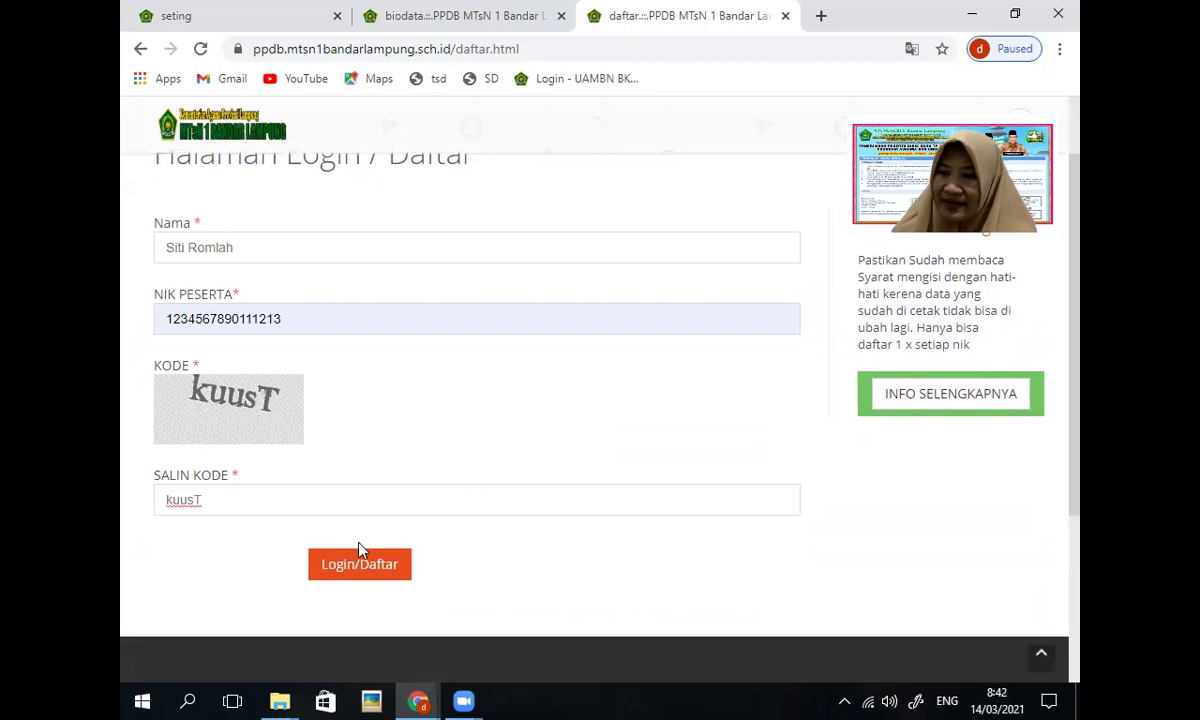
left_click(362, 568)
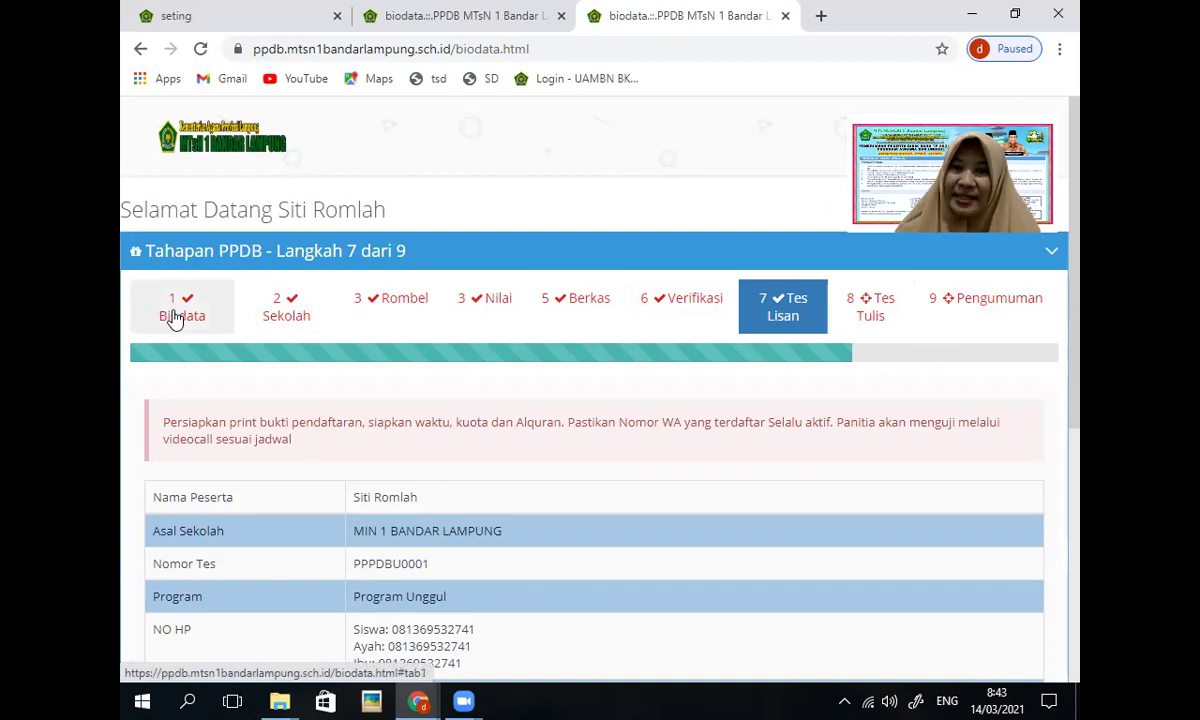
Step: Check every field of the completed Biodata form, then switch to the 2 Sekolah stage
left_click(175, 318)
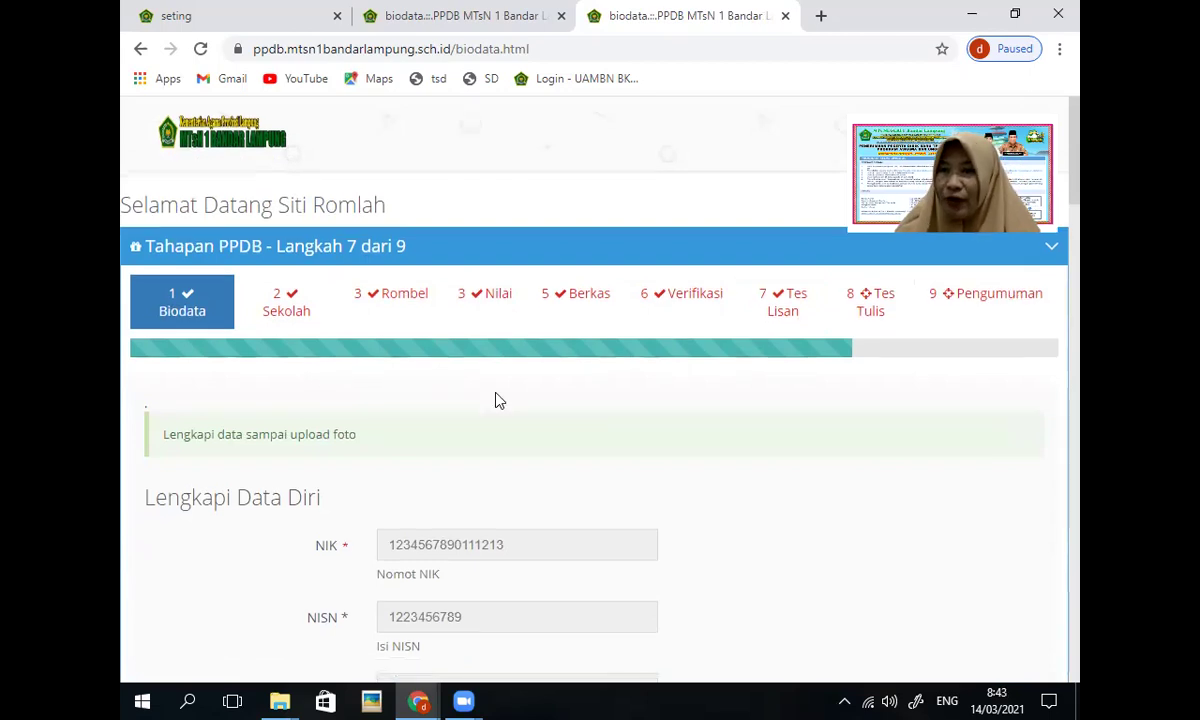
scroll(496, 400, "down", 1)
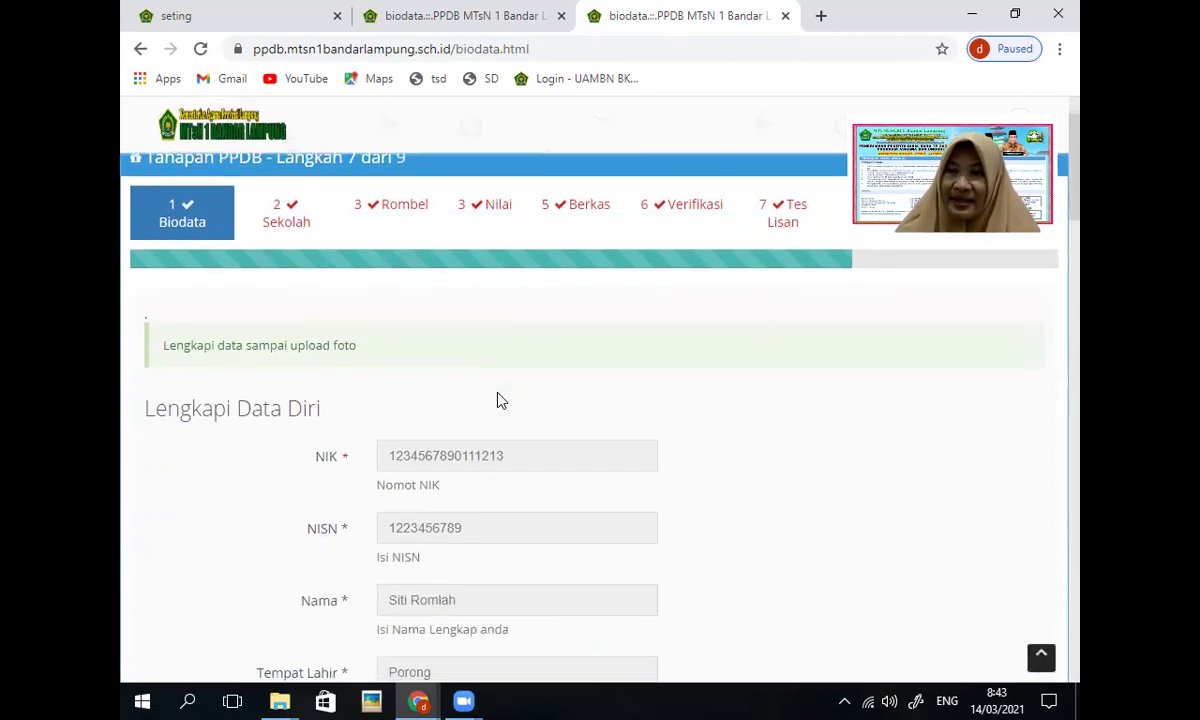
scroll(501, 400, "down", 1)
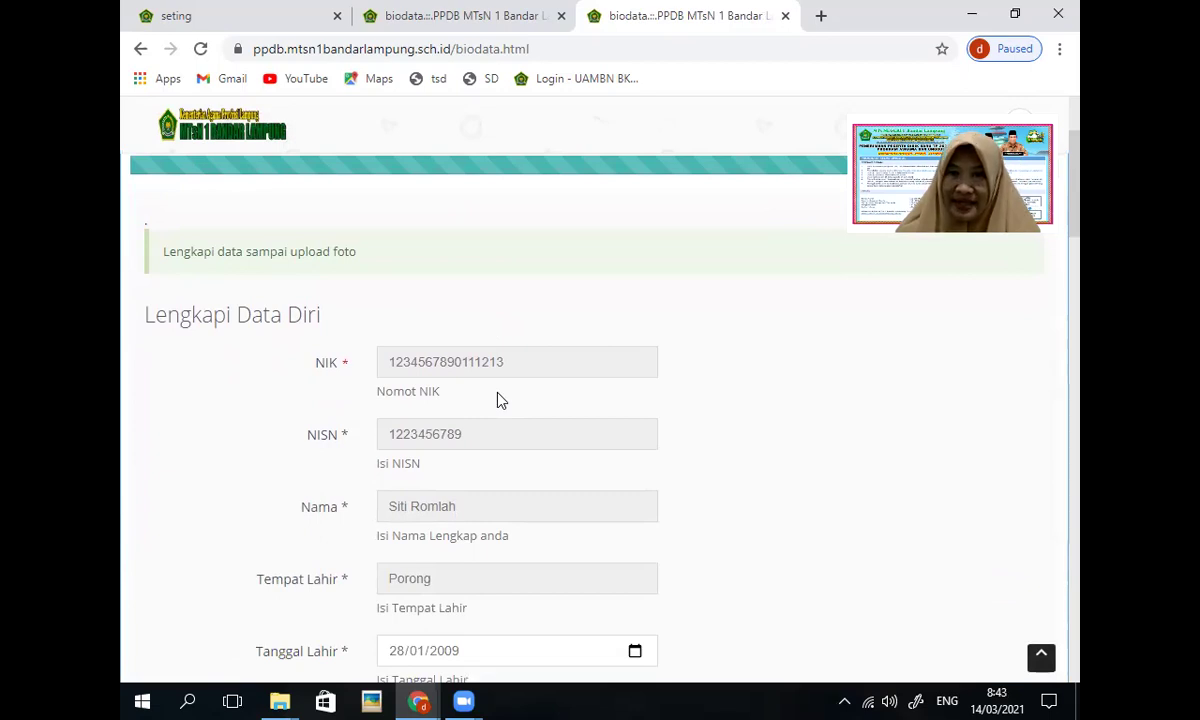
scroll(500, 400, "down", 3)
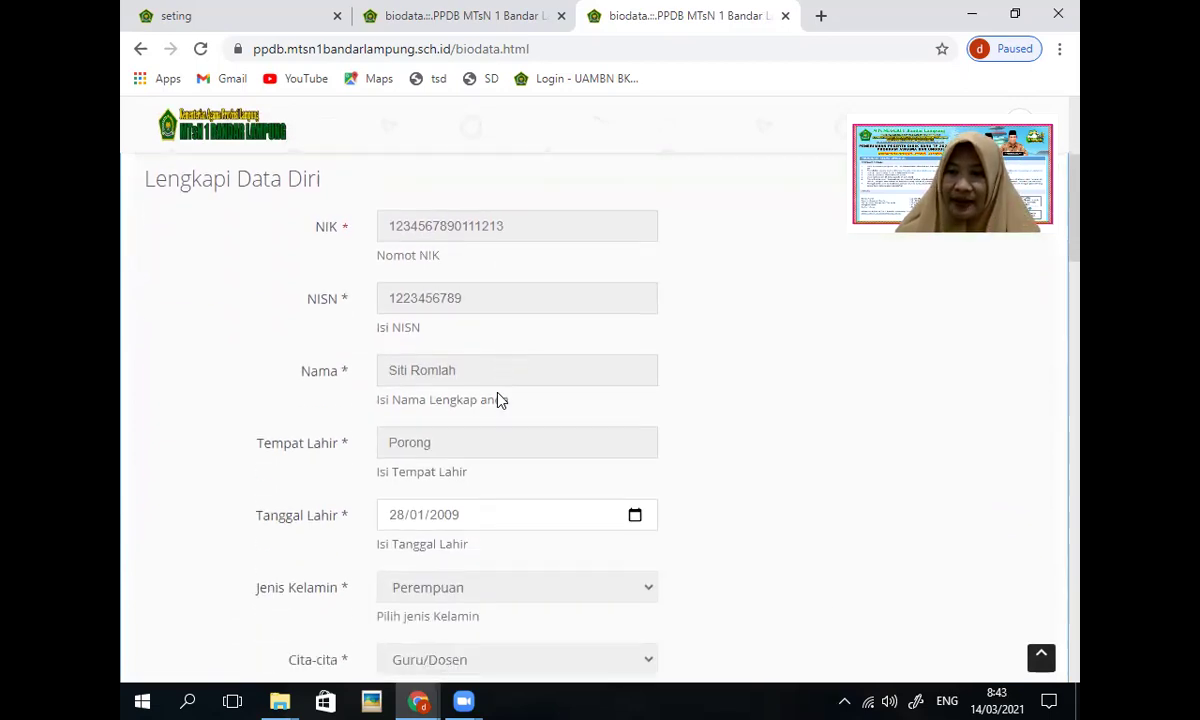
scroll(498, 396, "down", 3)
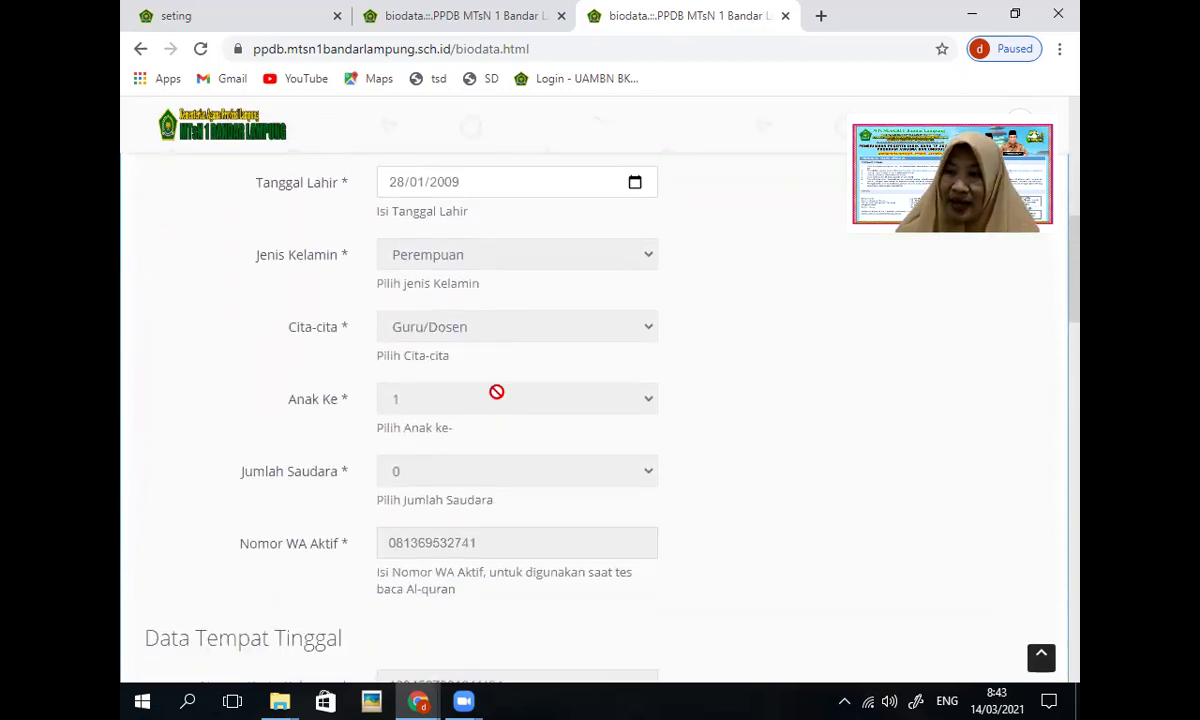
scroll(496, 391, "down", 3)
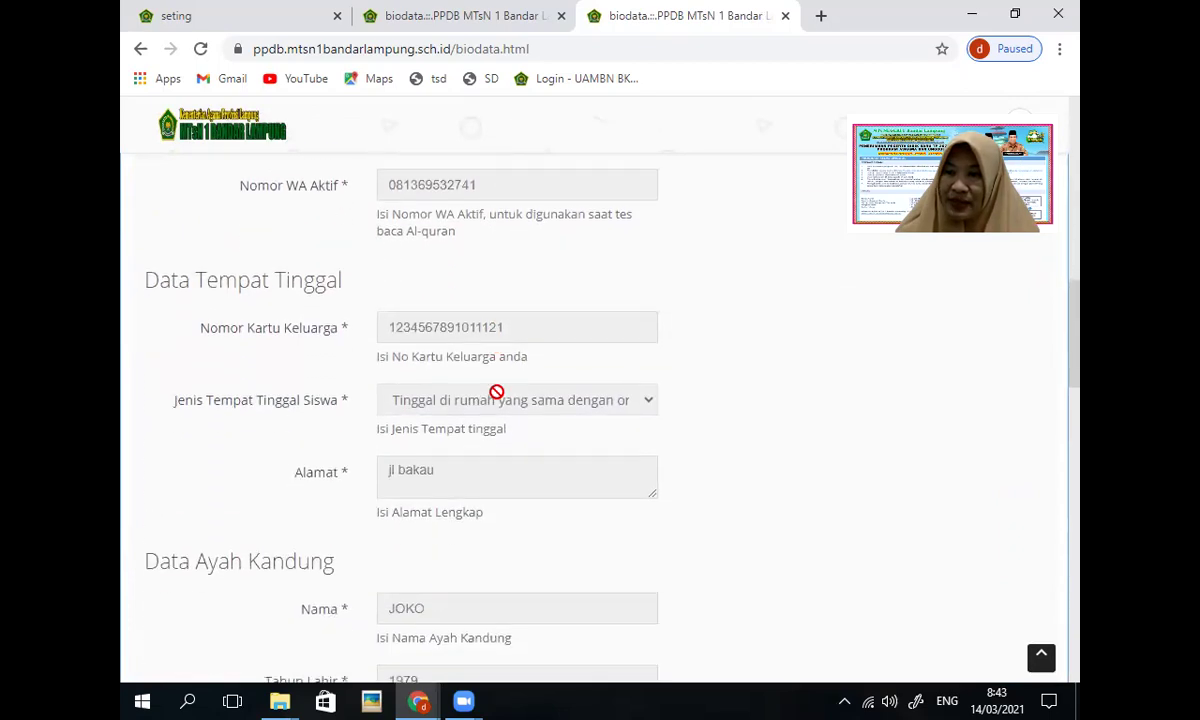
scroll(496, 391, "down", 3)
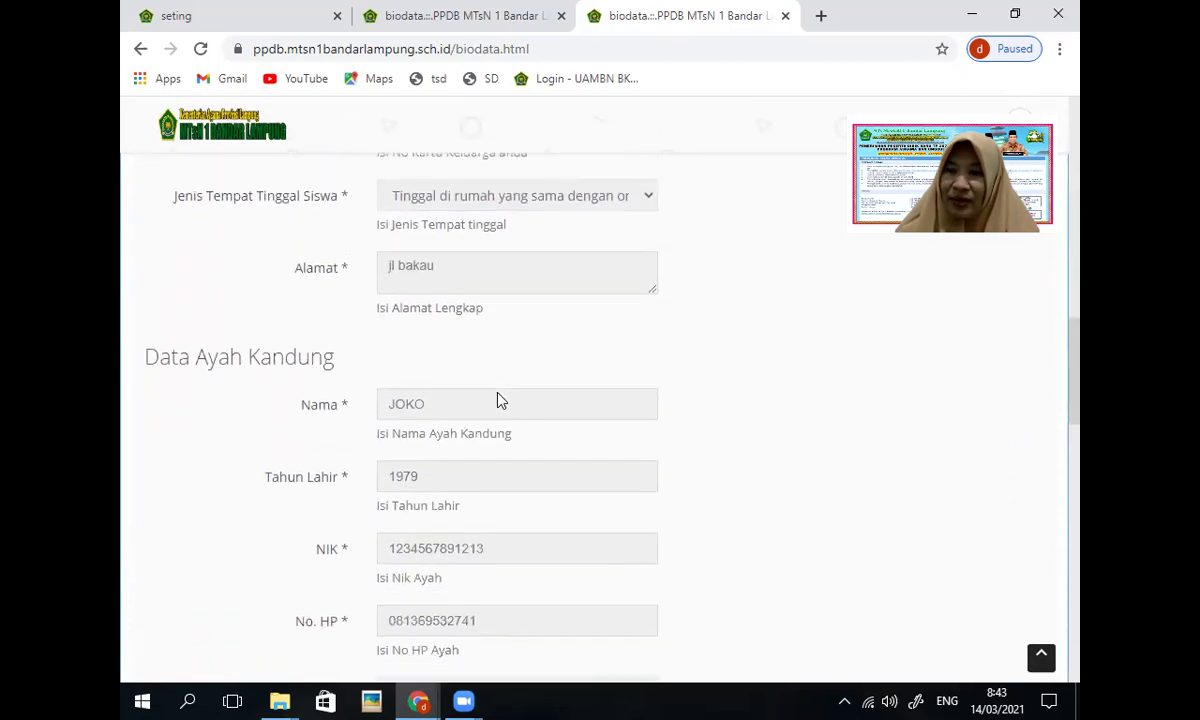
scroll(496, 391, "down", 3)
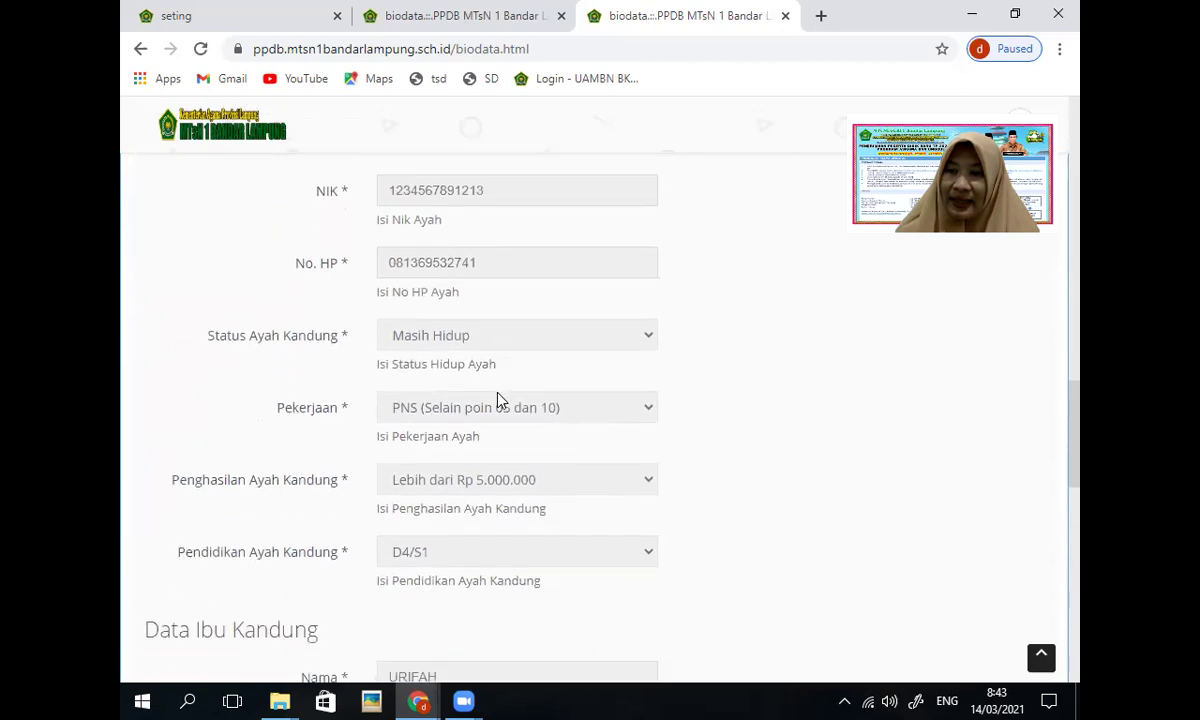
scroll(496, 390, "down", 5)
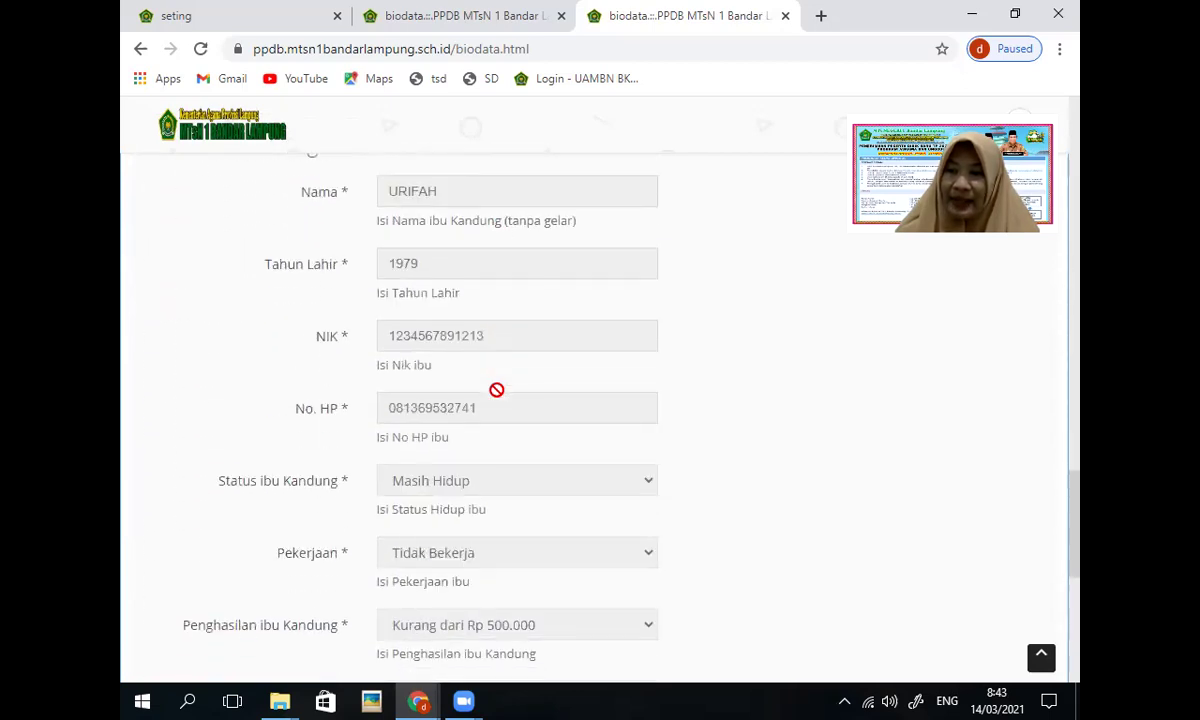
scroll(500, 398, "down", 2)
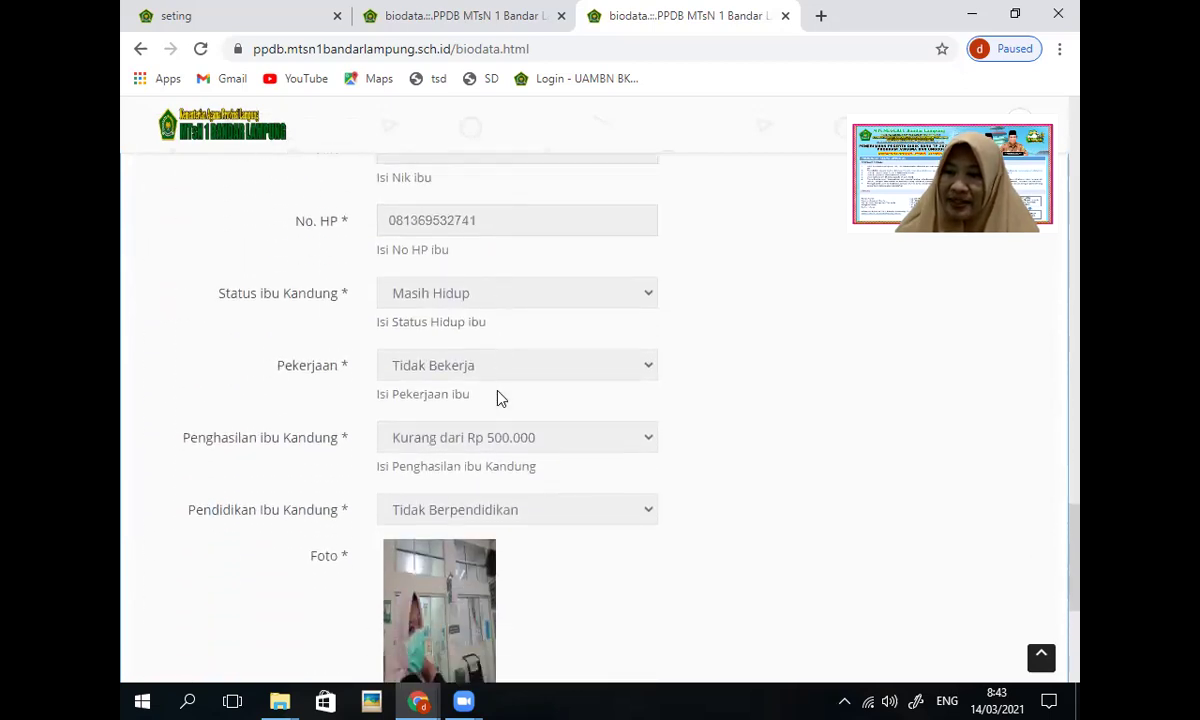
scroll(500, 398, "down", 2)
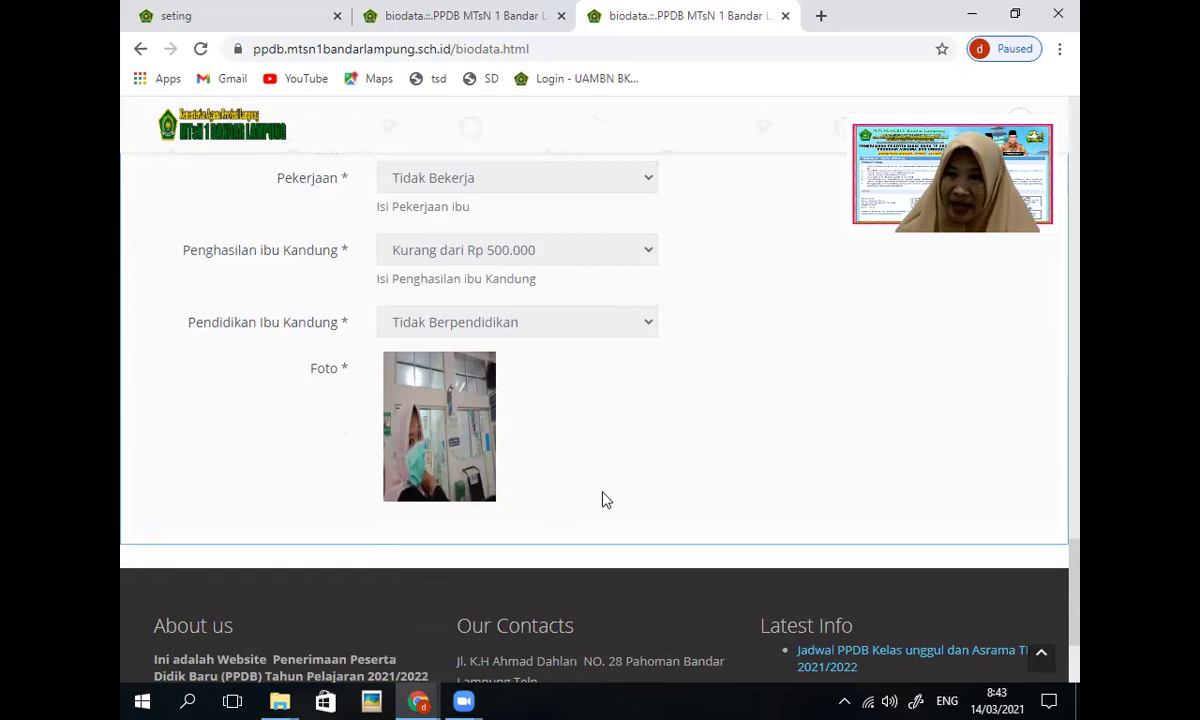
scroll(603, 500, "up", 10)
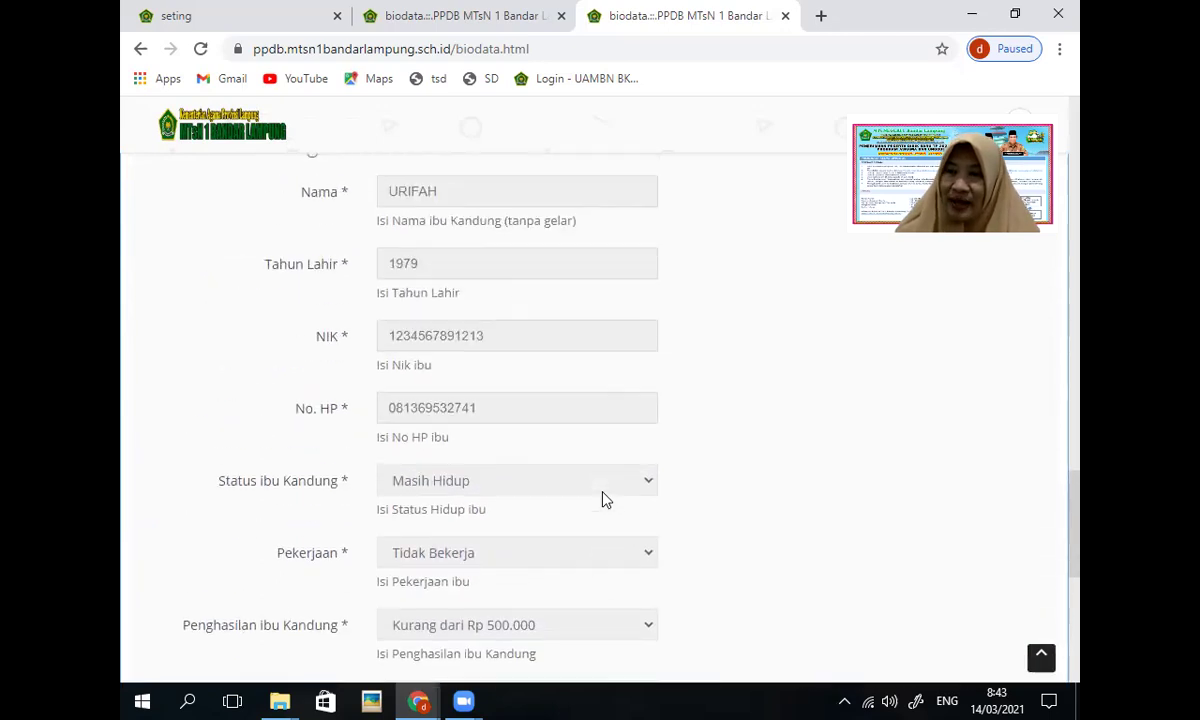
scroll(603, 500, "up", 15)
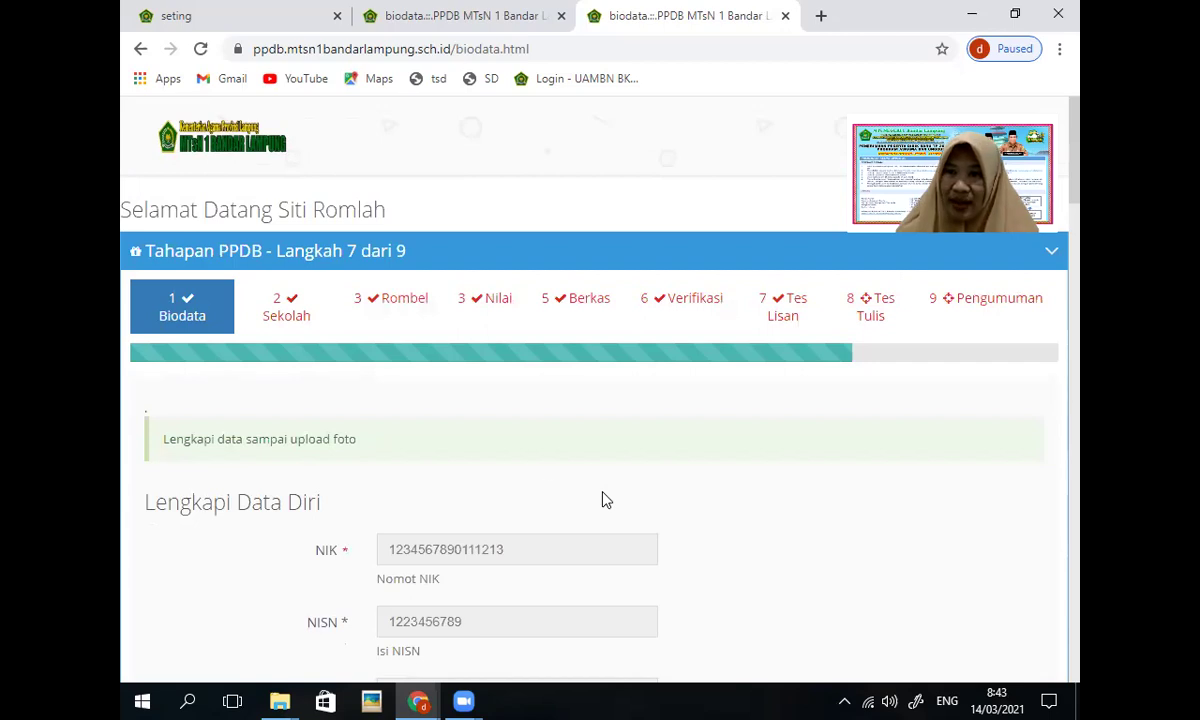
left_click(273, 318)
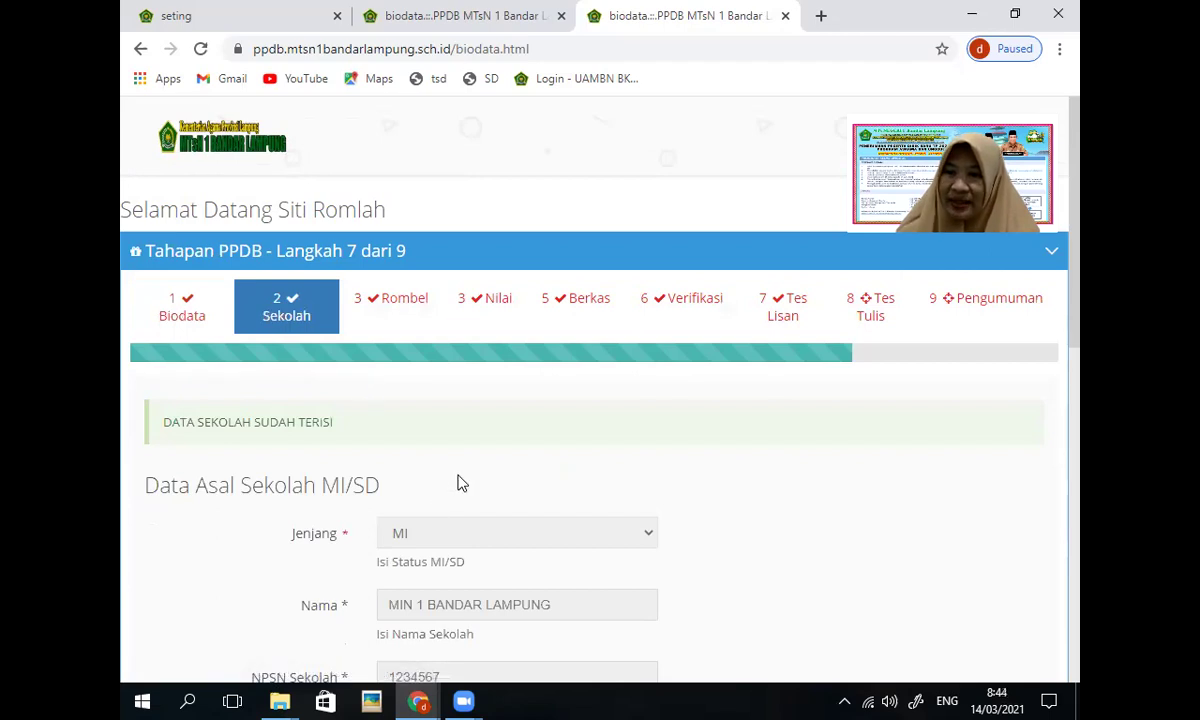
scroll(457, 480, "down", 1)
scroll(457, 476, "down", 1)
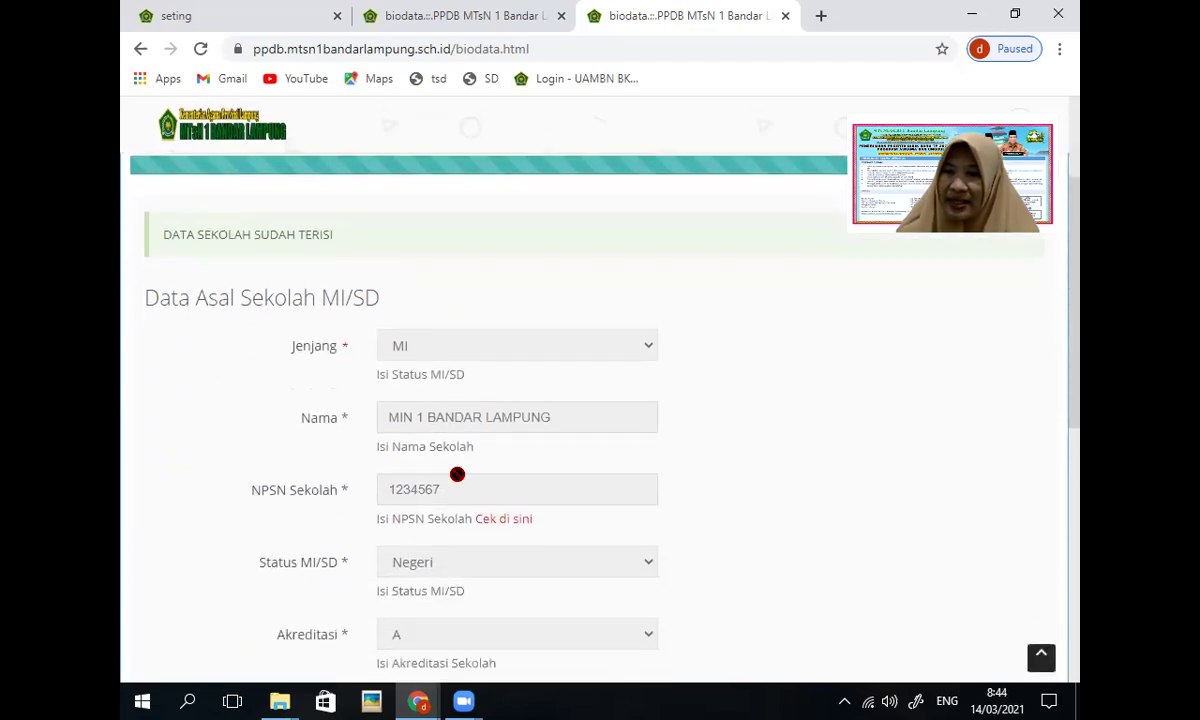
scroll(457, 476, "down", 2)
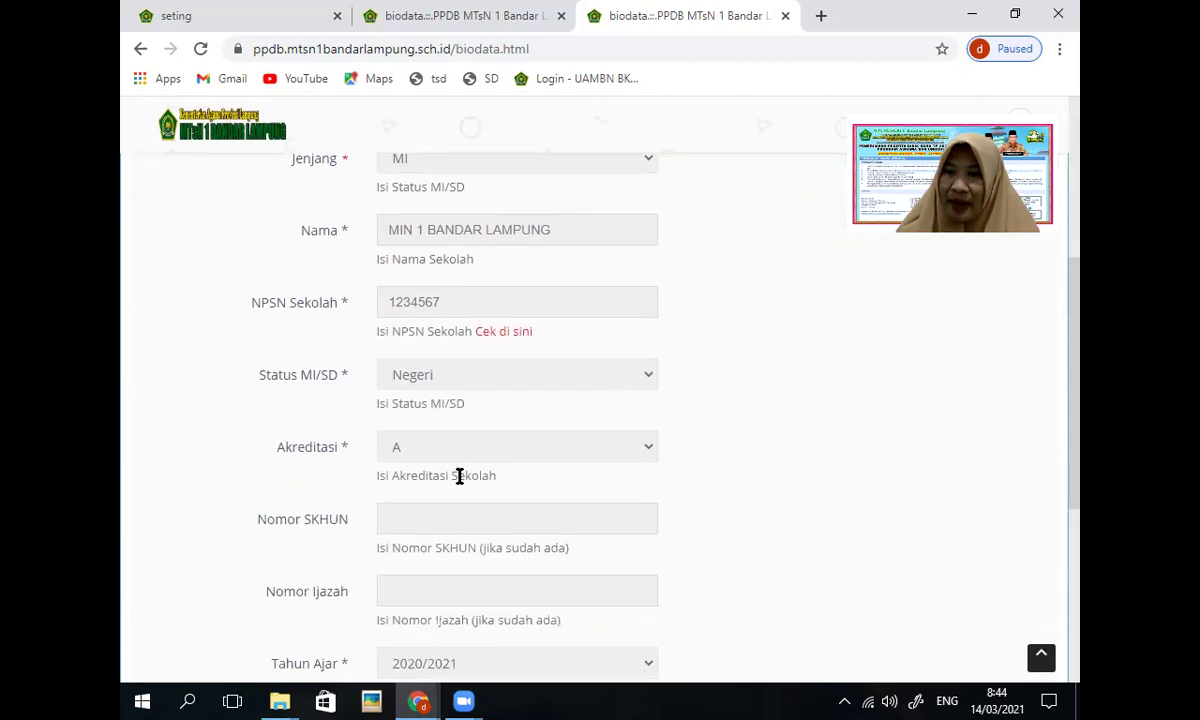
scroll(460, 475, "down", 1)
scroll(461, 480, "down", 1)
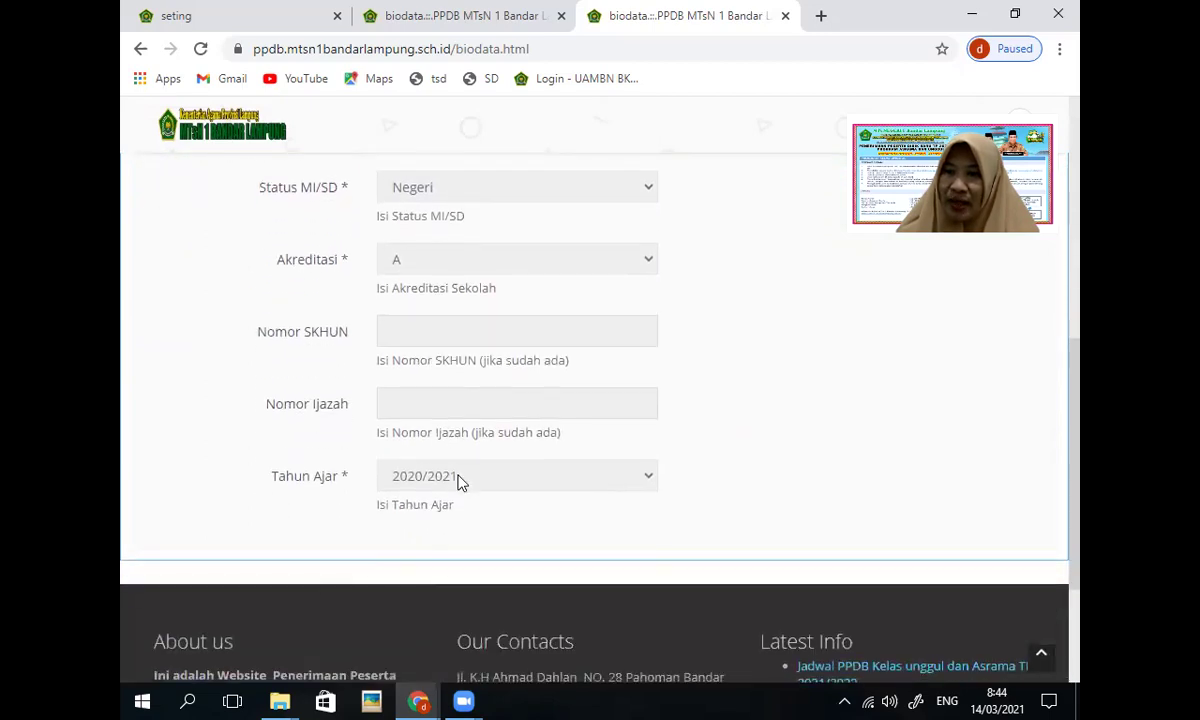
scroll(457, 475, "down", 1)
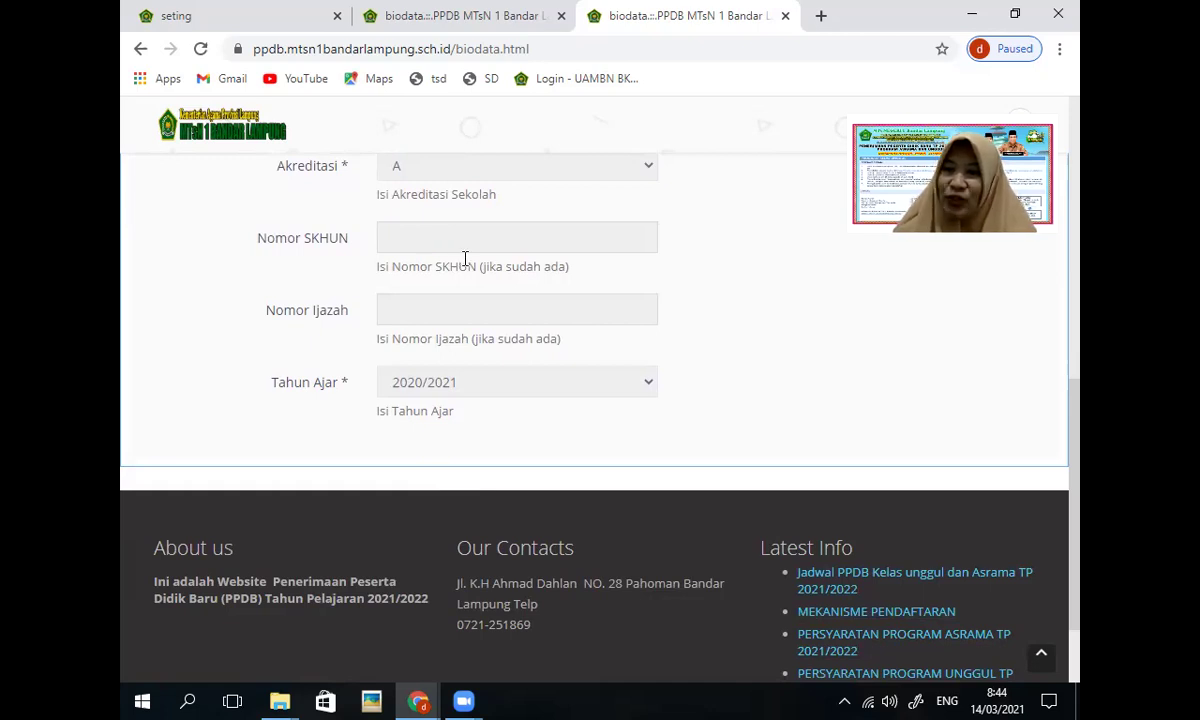
scroll(509, 260, "up", 2)
scroll(509, 267, "up", 5)
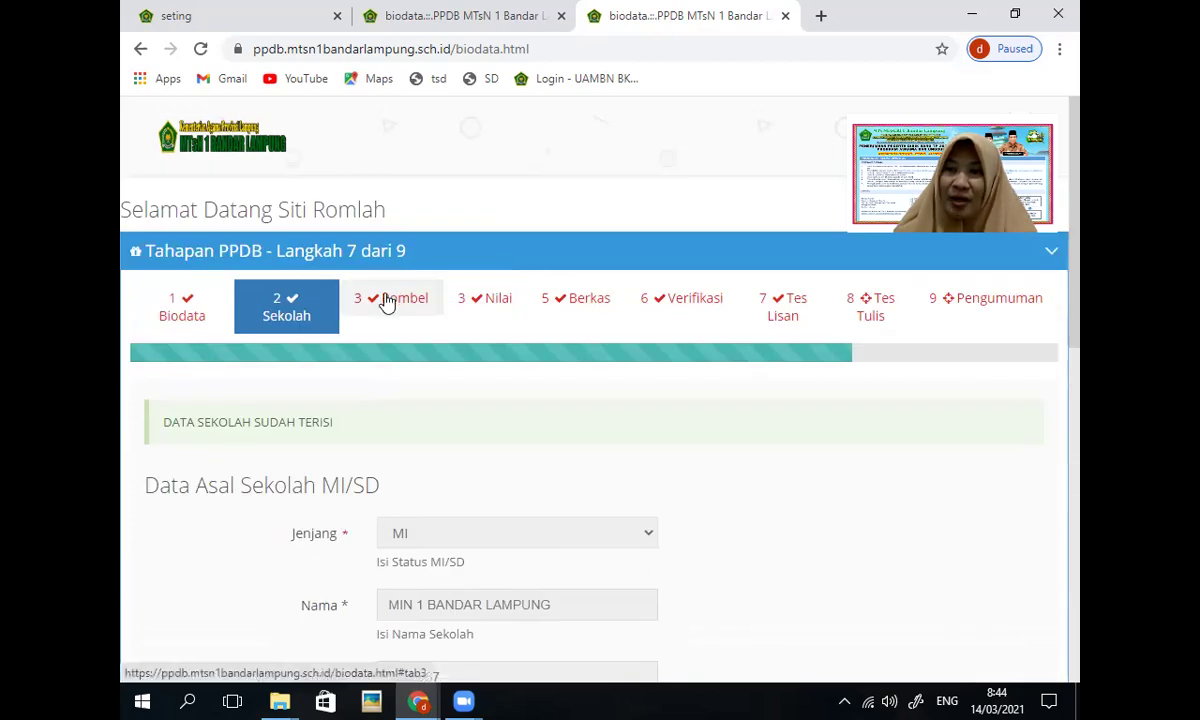
Step: Open the 3 Rombel stage showing Program Unggul as the chosen class
left_click(391, 306)
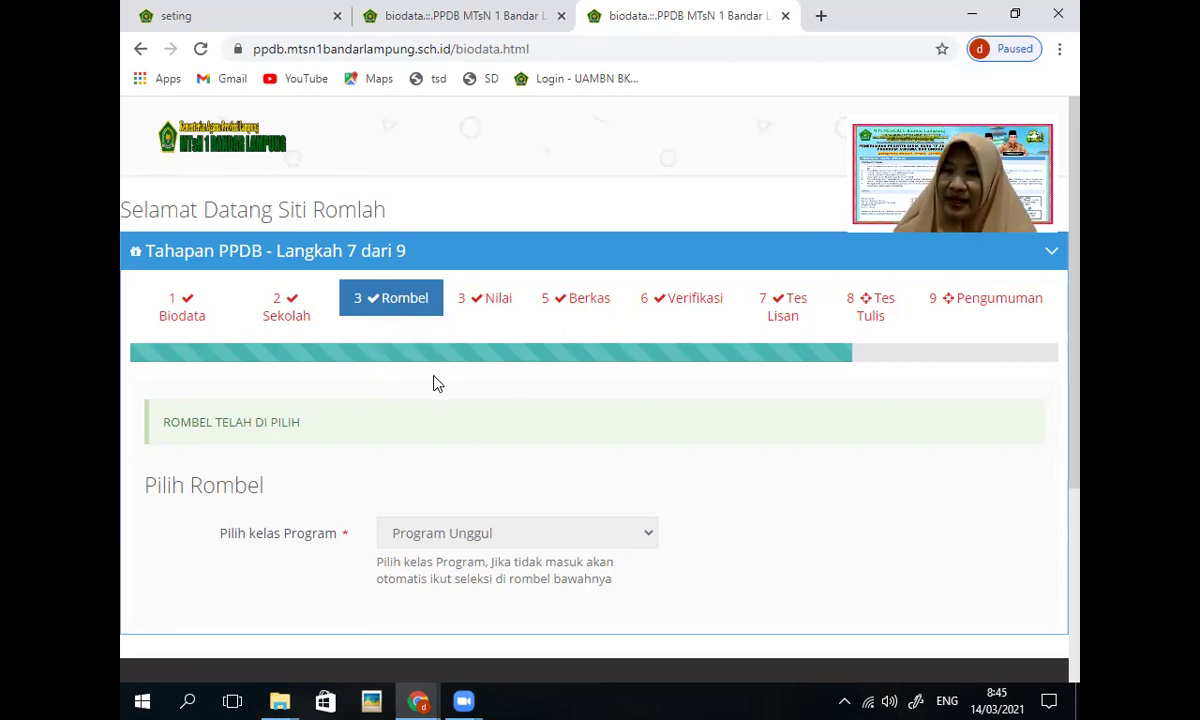
Step: Check the saved class 5 and 6 MI/SD report-card grades table, averaging 85
left_click(499, 304)
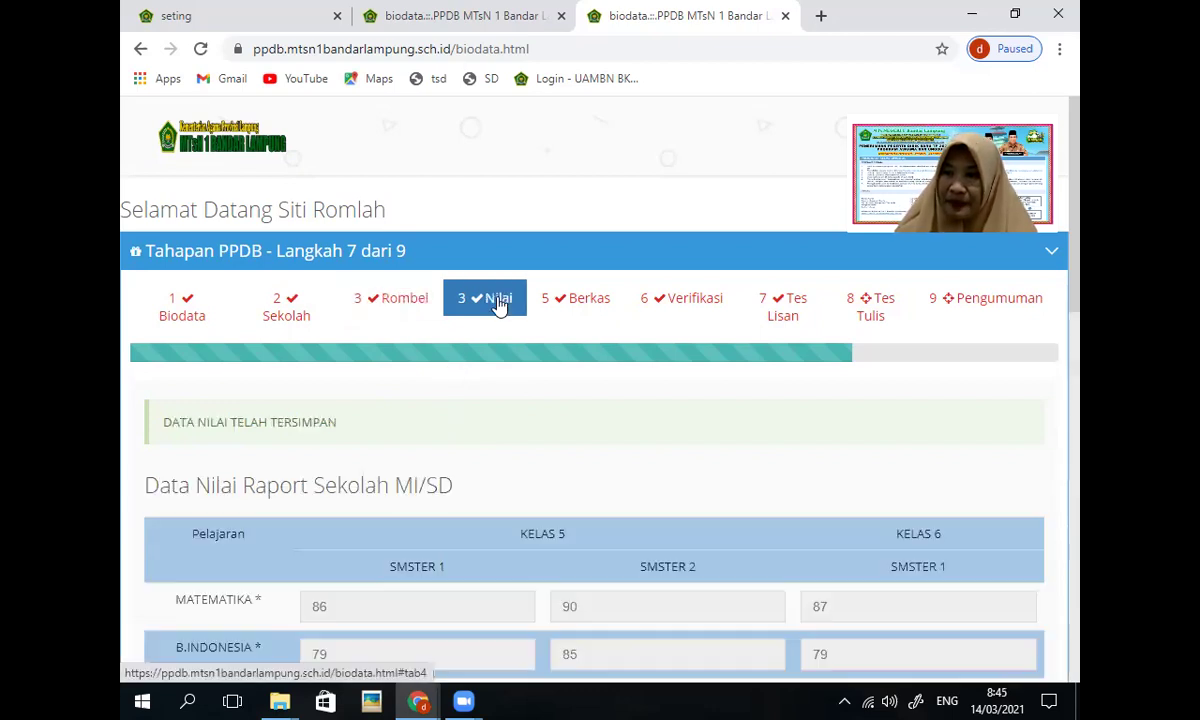
scroll(544, 442, "down", 3)
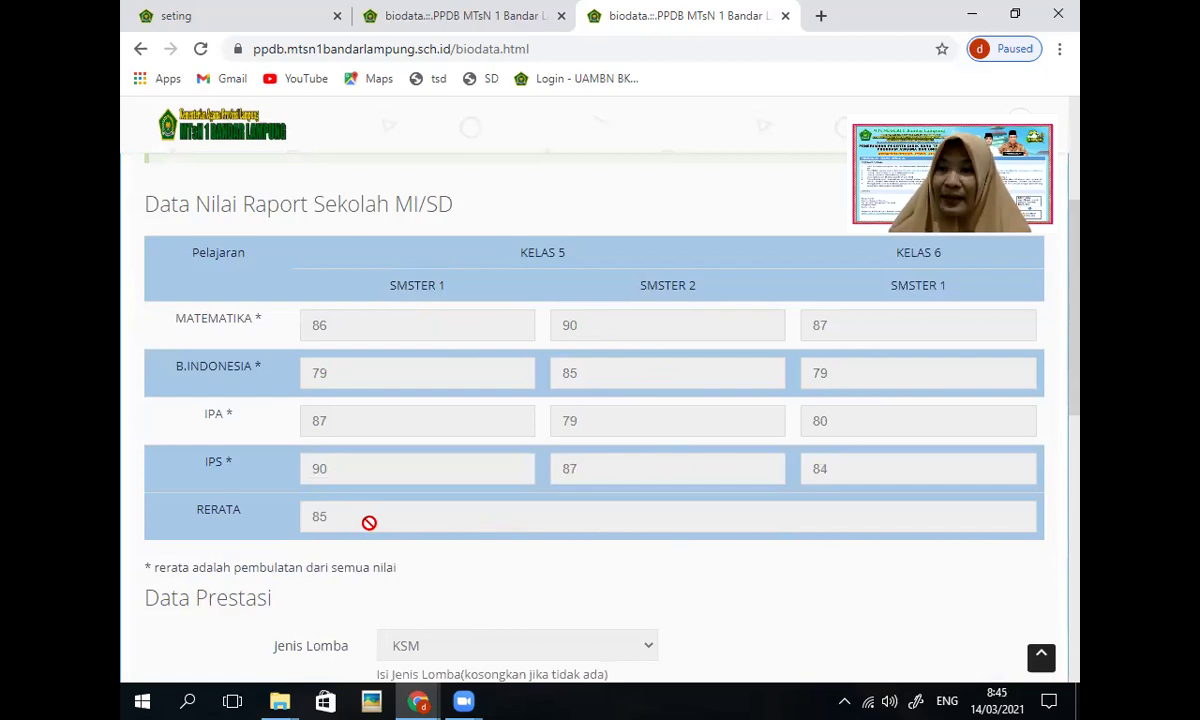
scroll(356, 521, "down", 3)
scroll(369, 531, "down", 2)
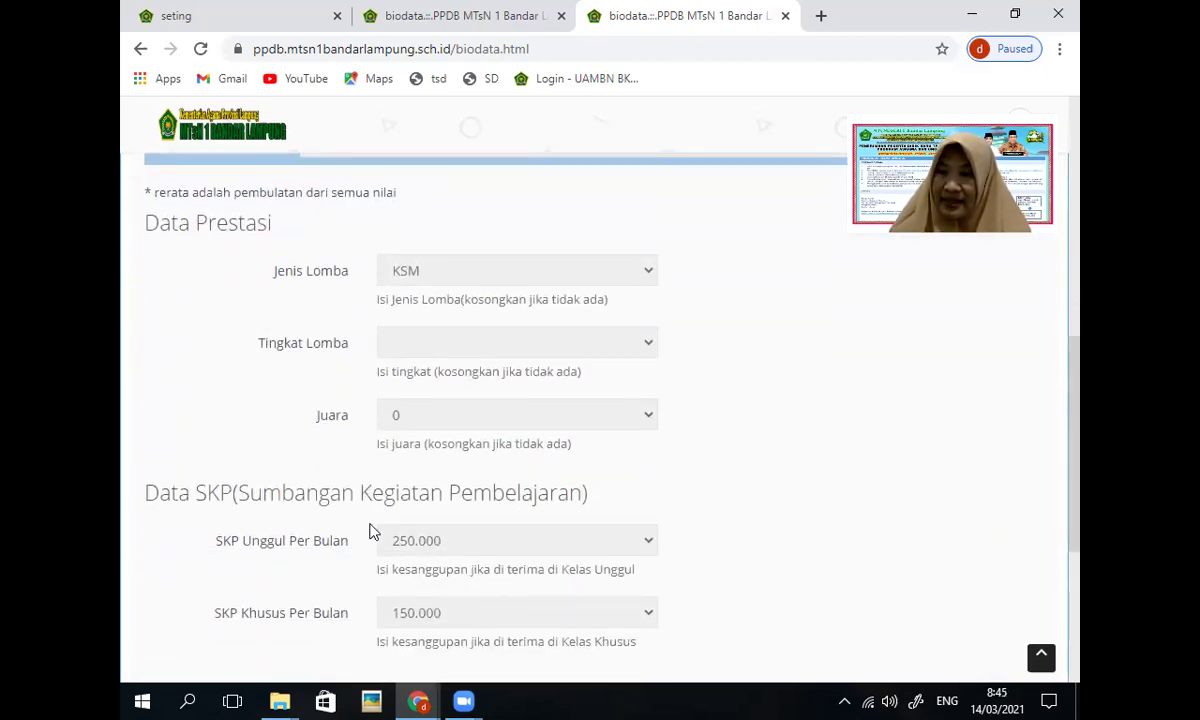
scroll(378, 521, "up", 1)
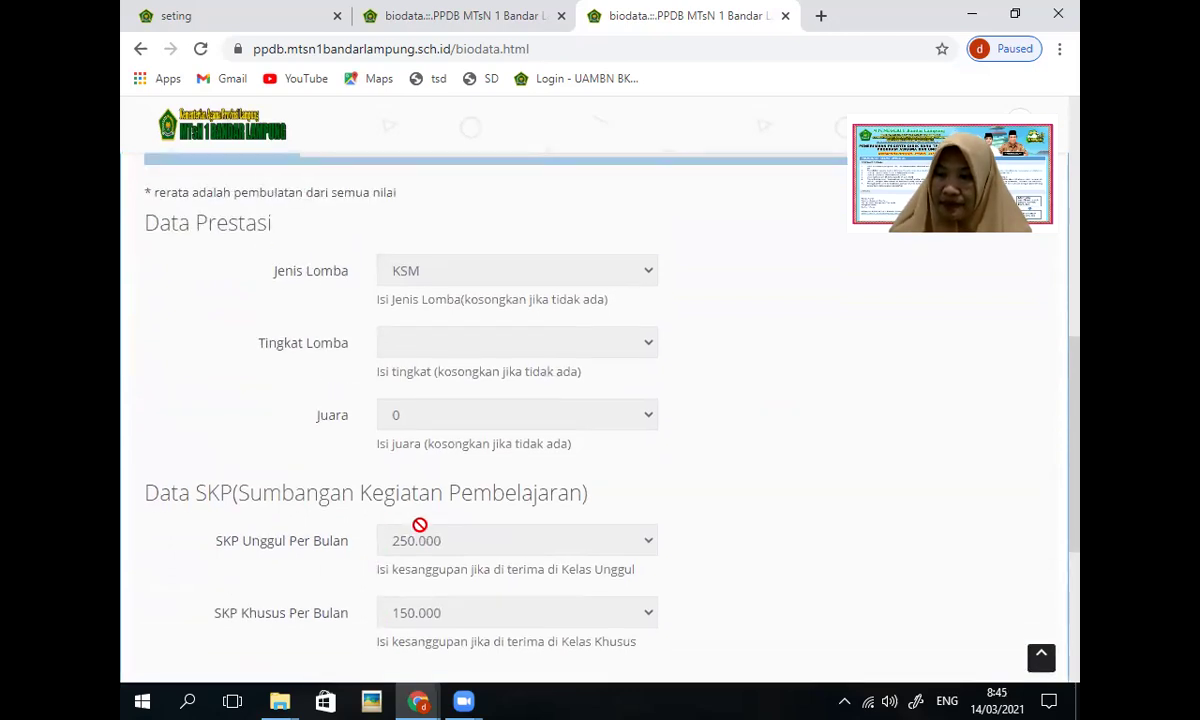
scroll(419, 525, "up", 3)
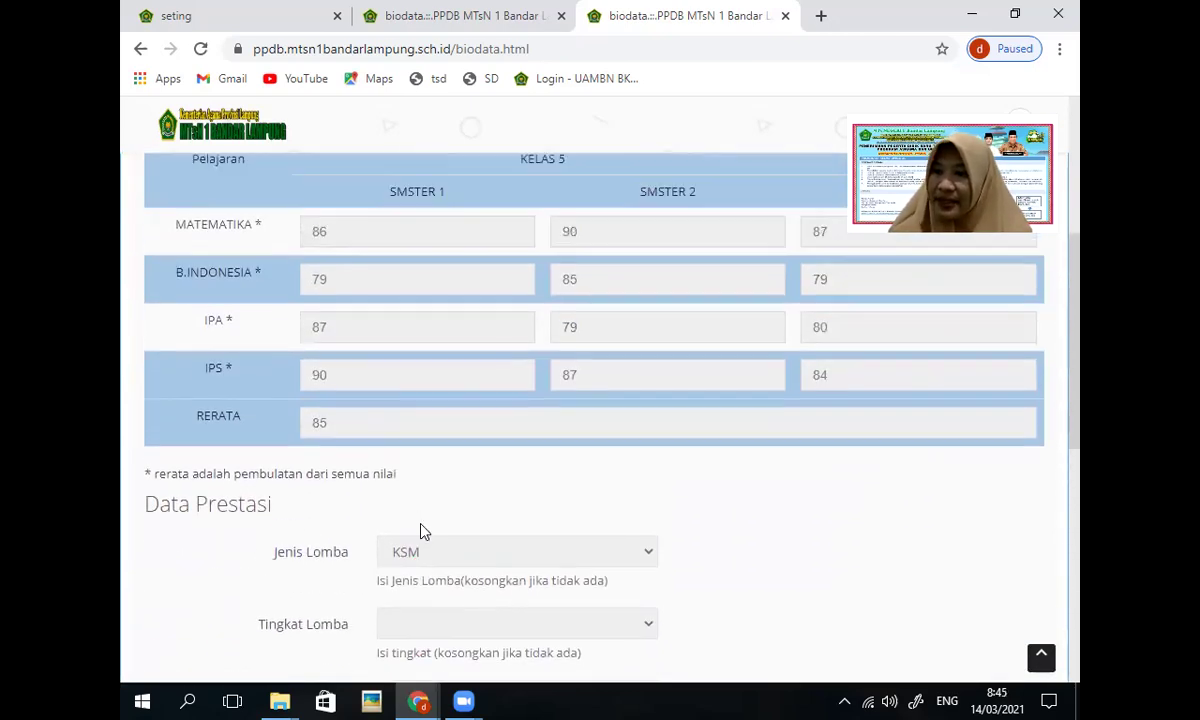
scroll(420, 531, "down", 3)
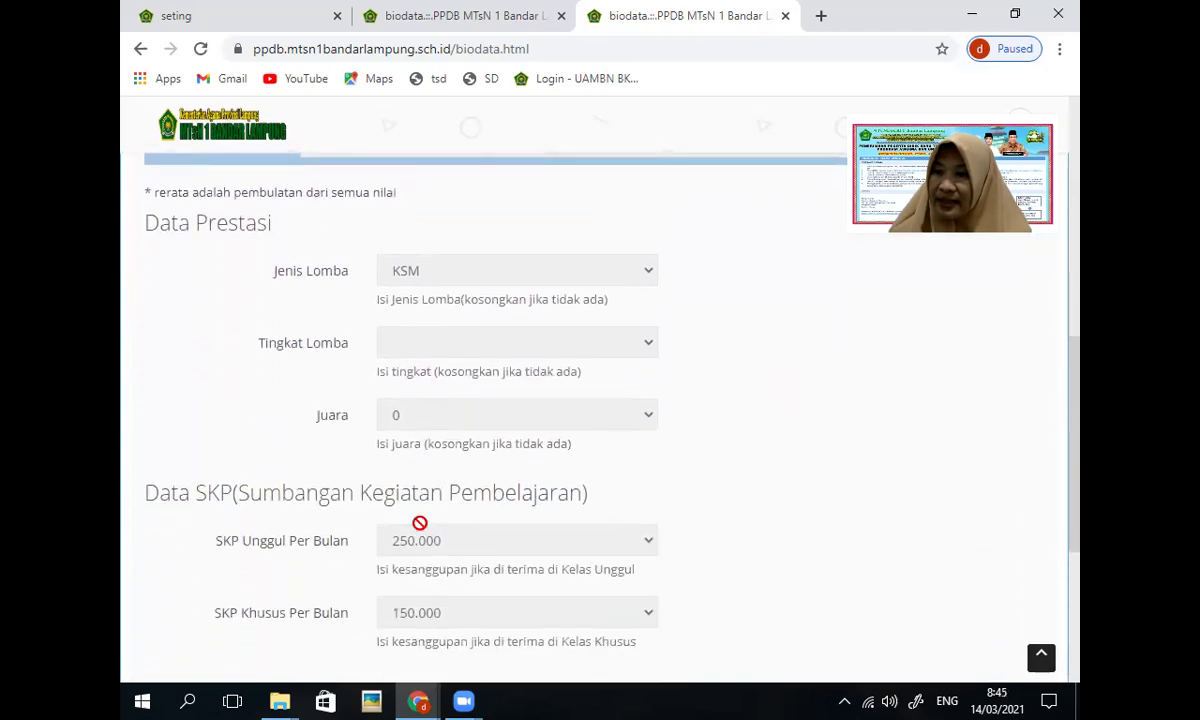
scroll(419, 523, "up", 6)
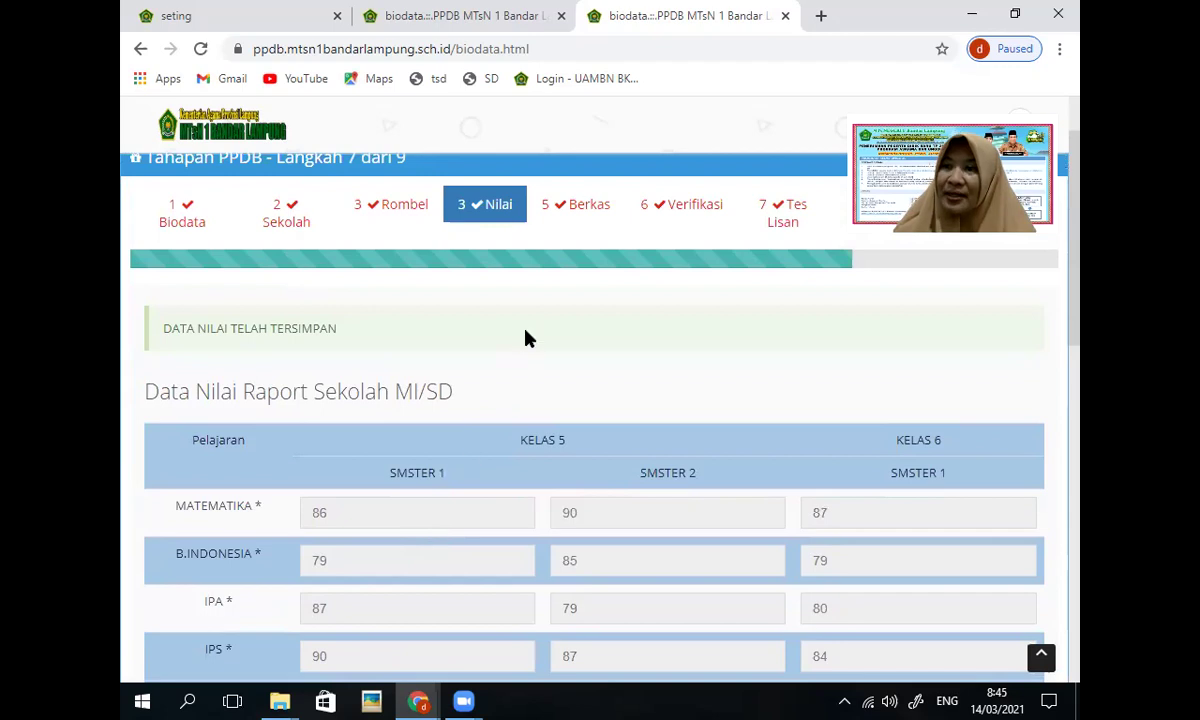
Step: Scroll through the uploaded Kartu Keluarga and Raport scans on the 5 Berkas stage
left_click(587, 214)
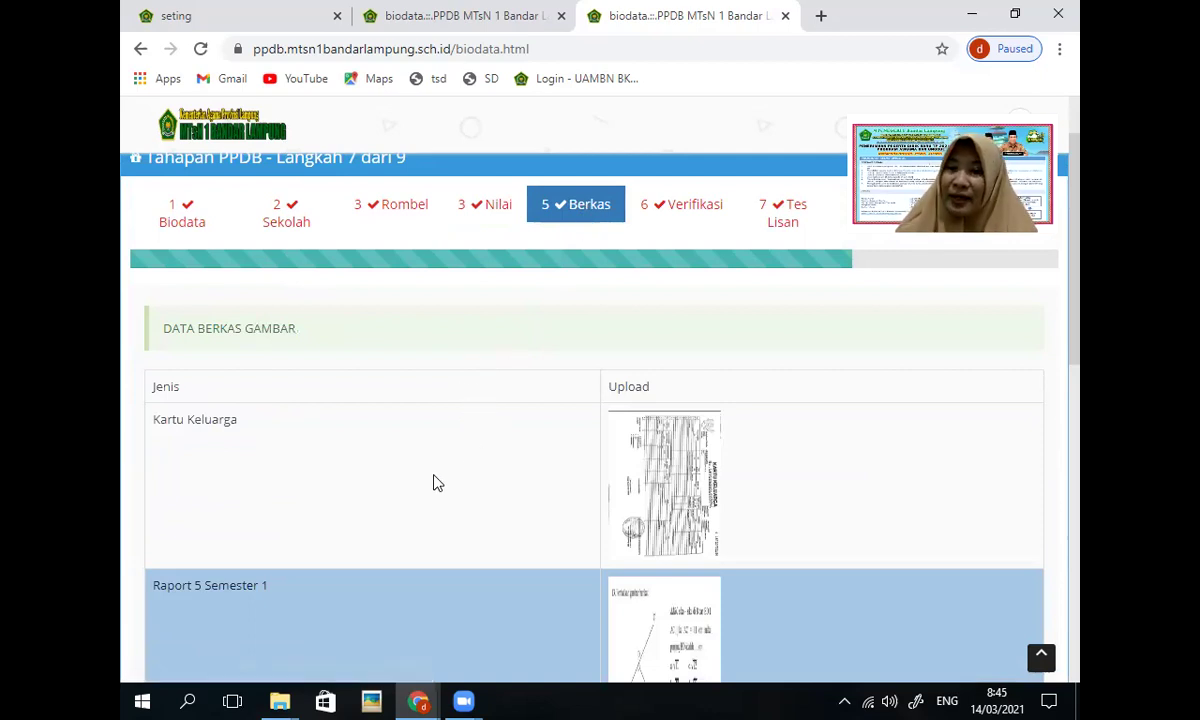
scroll(433, 483, "down", 4)
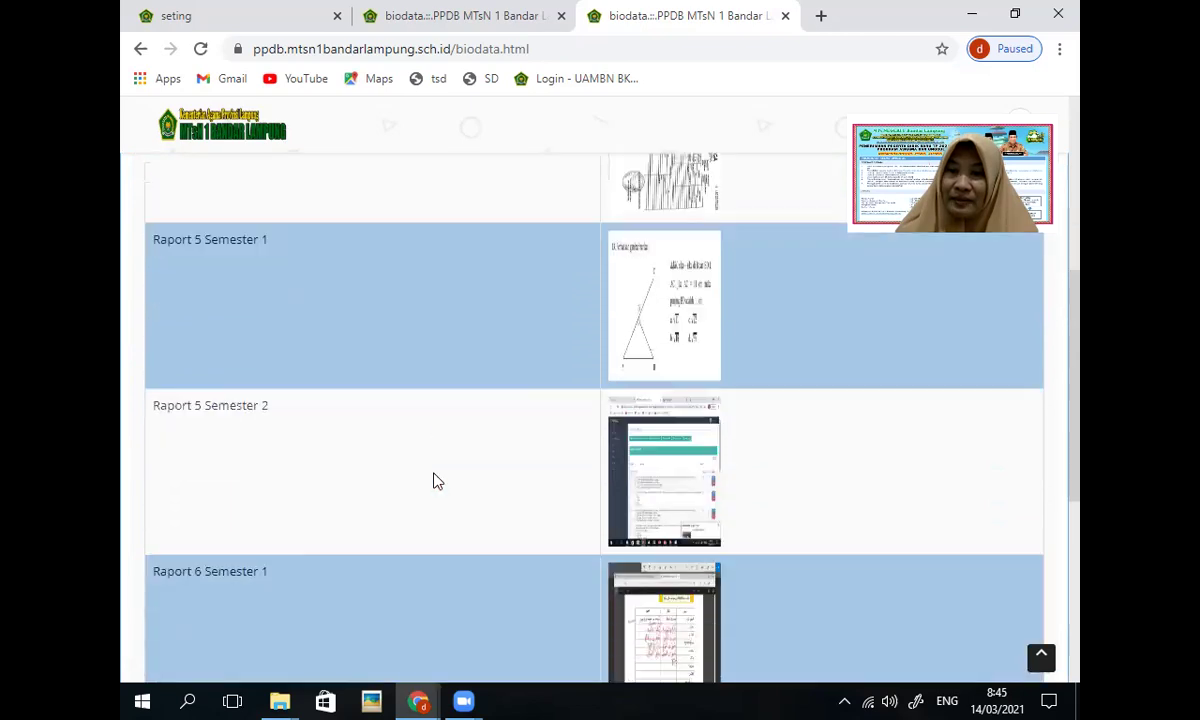
scroll(433, 483, "down", 3)
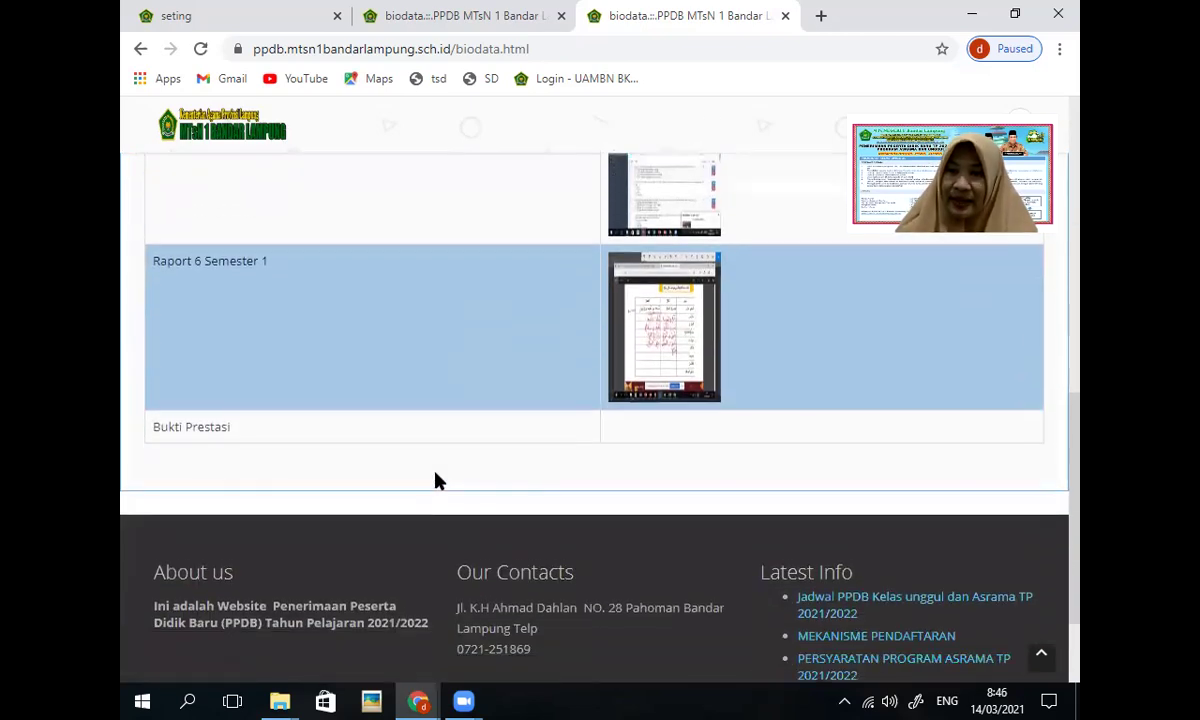
scroll(422, 481, "up", 5)
scroll(422, 481, "up", 3)
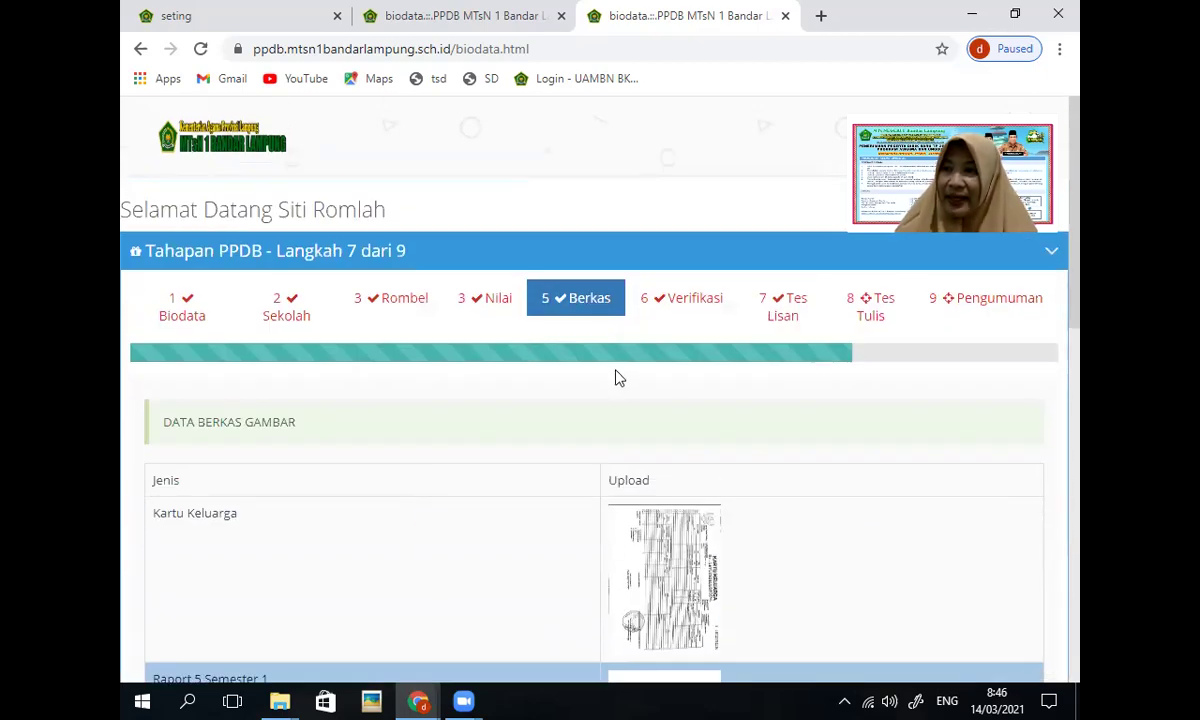
left_click(680, 317)
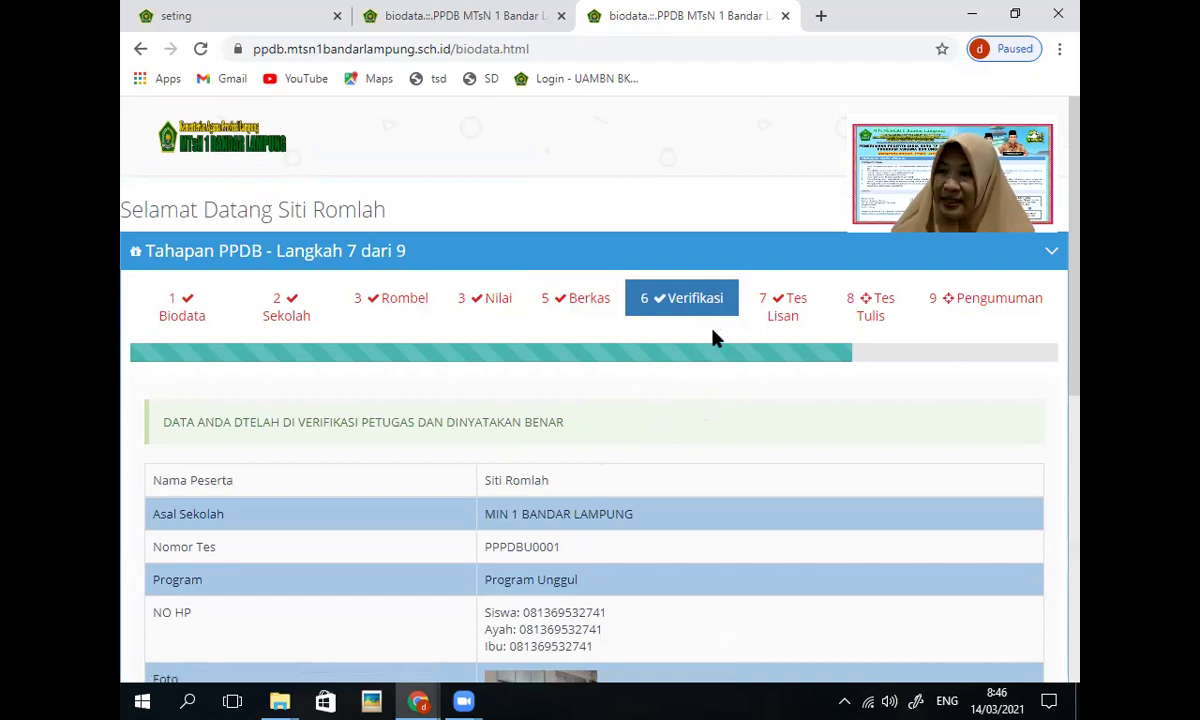
Step: Review the officer-verified data on 6 Verifikasi and open the Cetak registration proof
scroll(688, 360, "down", 2)
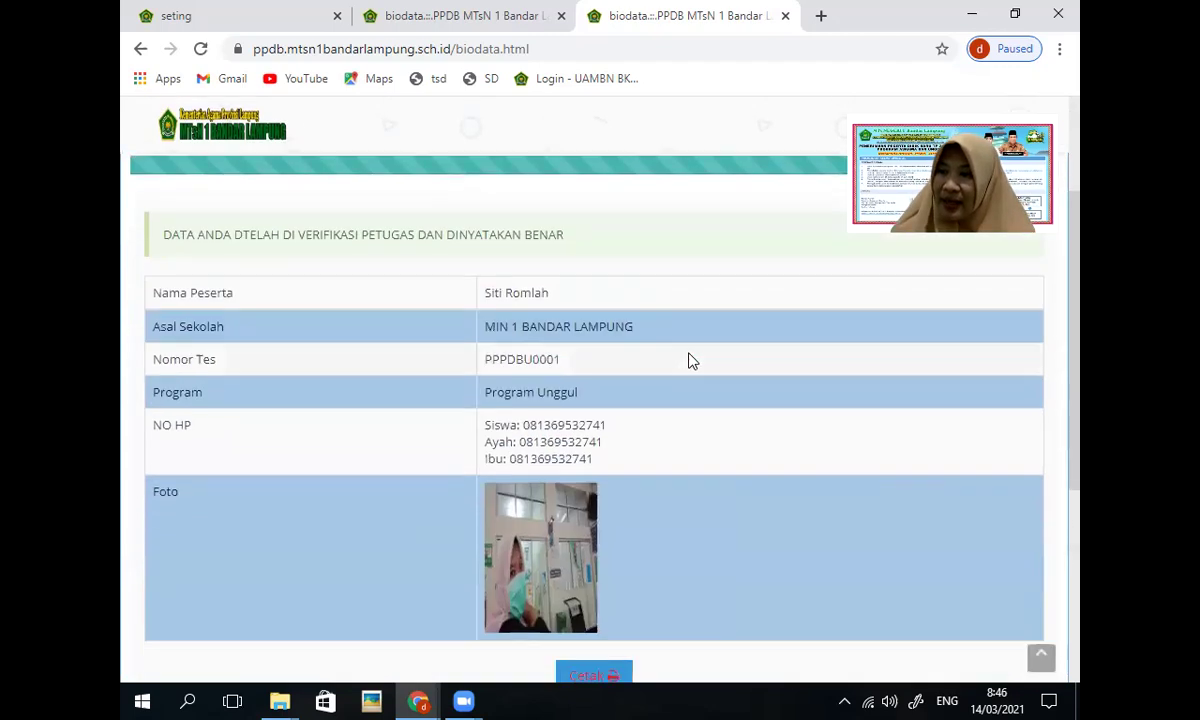
scroll(688, 360, "up", 2)
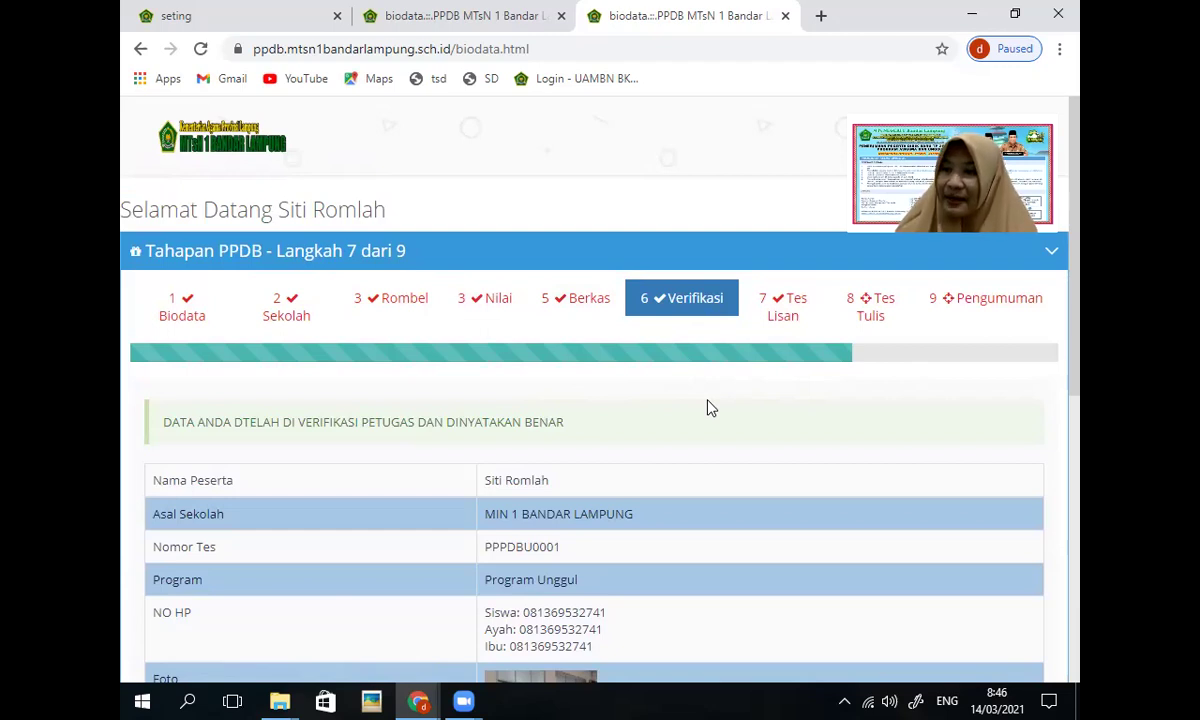
scroll(710, 408, "down", 1)
scroll(710, 408, "down", 1)
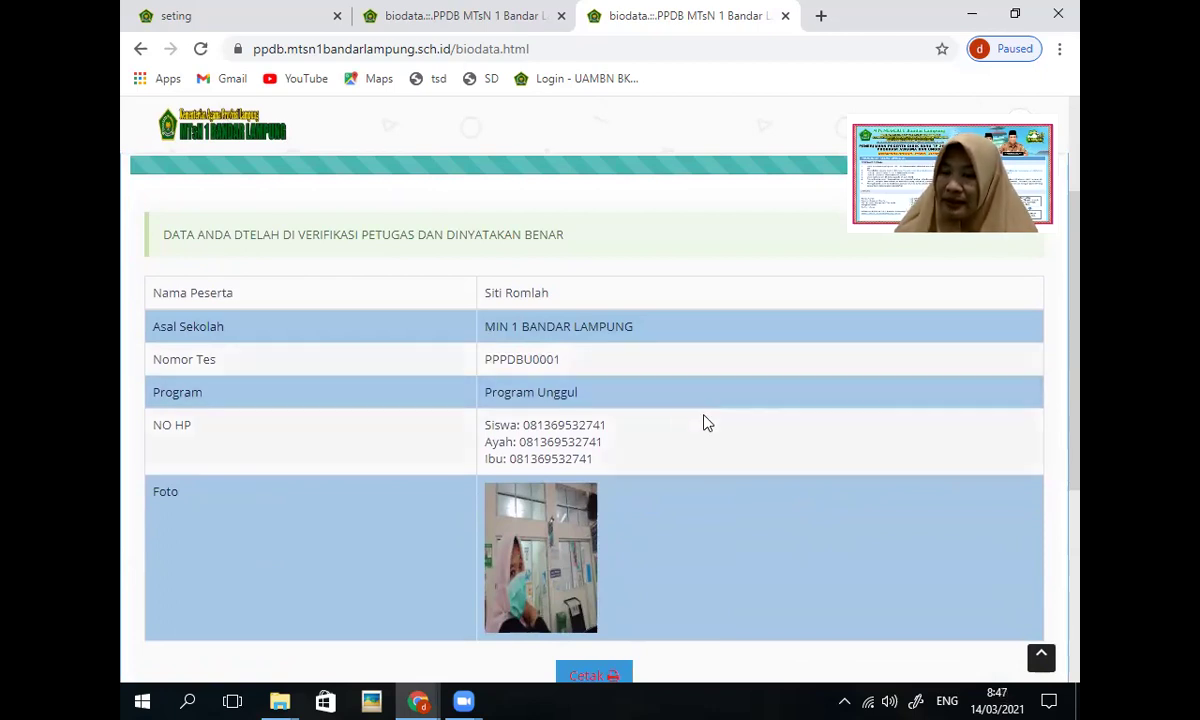
scroll(704, 421, "up", 2)
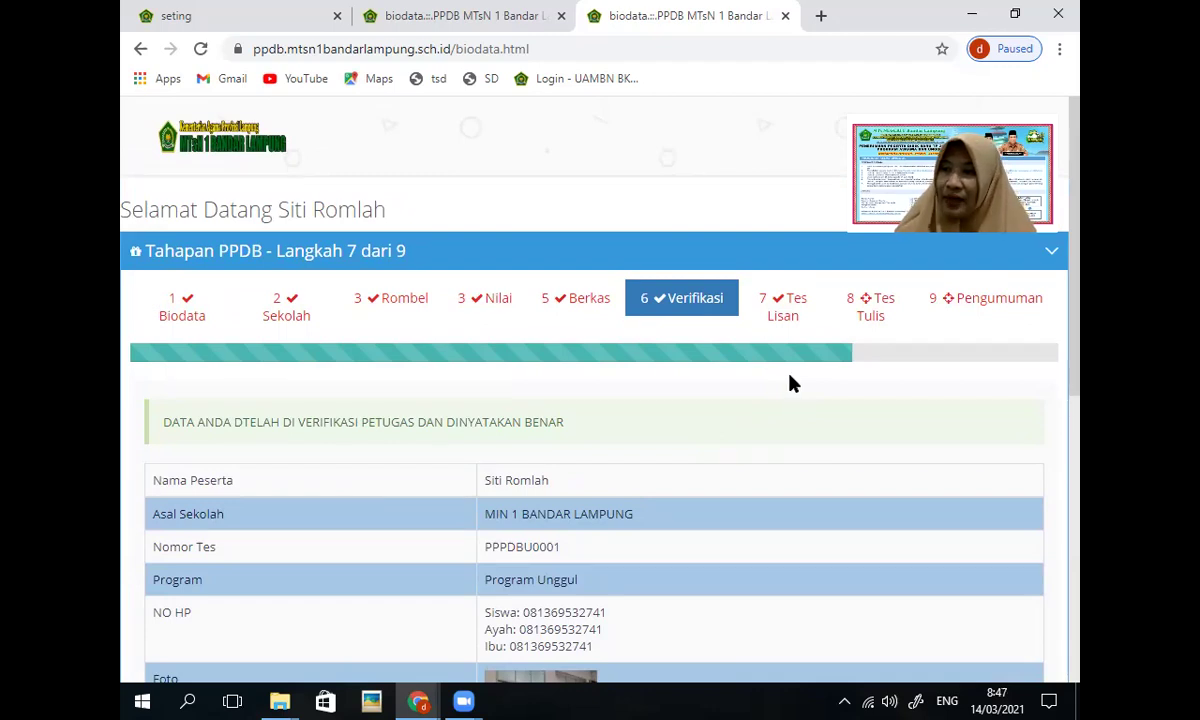
scroll(692, 383, "down", 4)
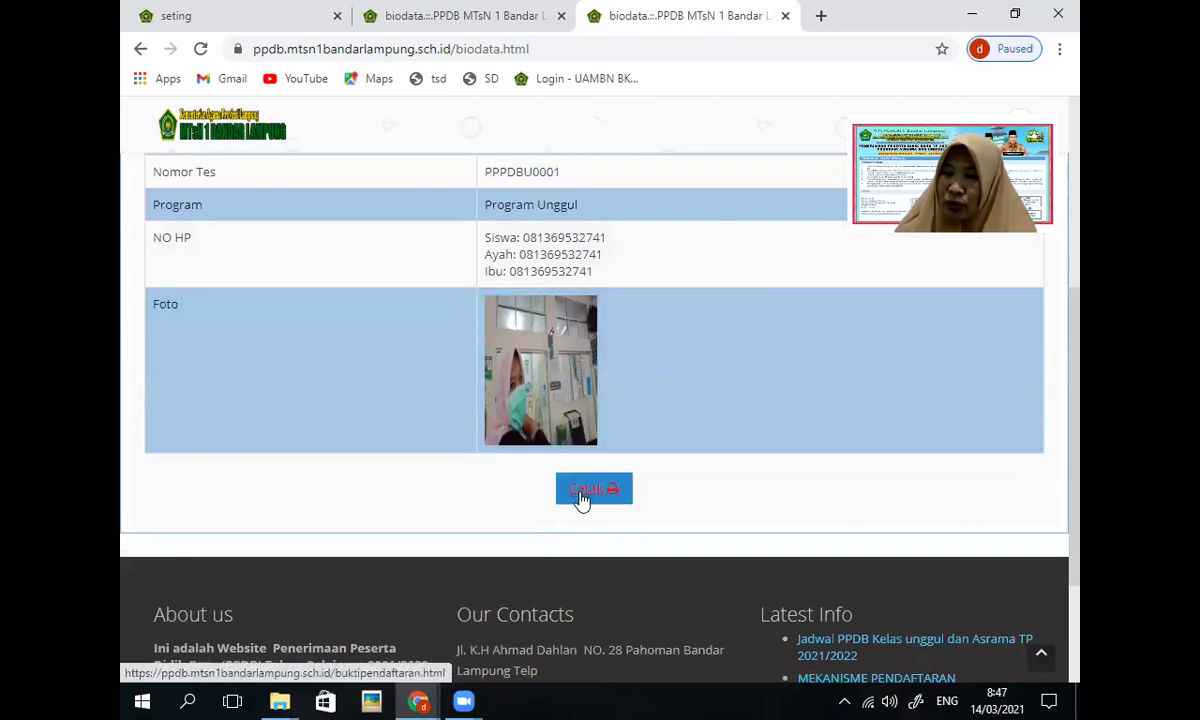
scroll(686, 442, "up", 3)
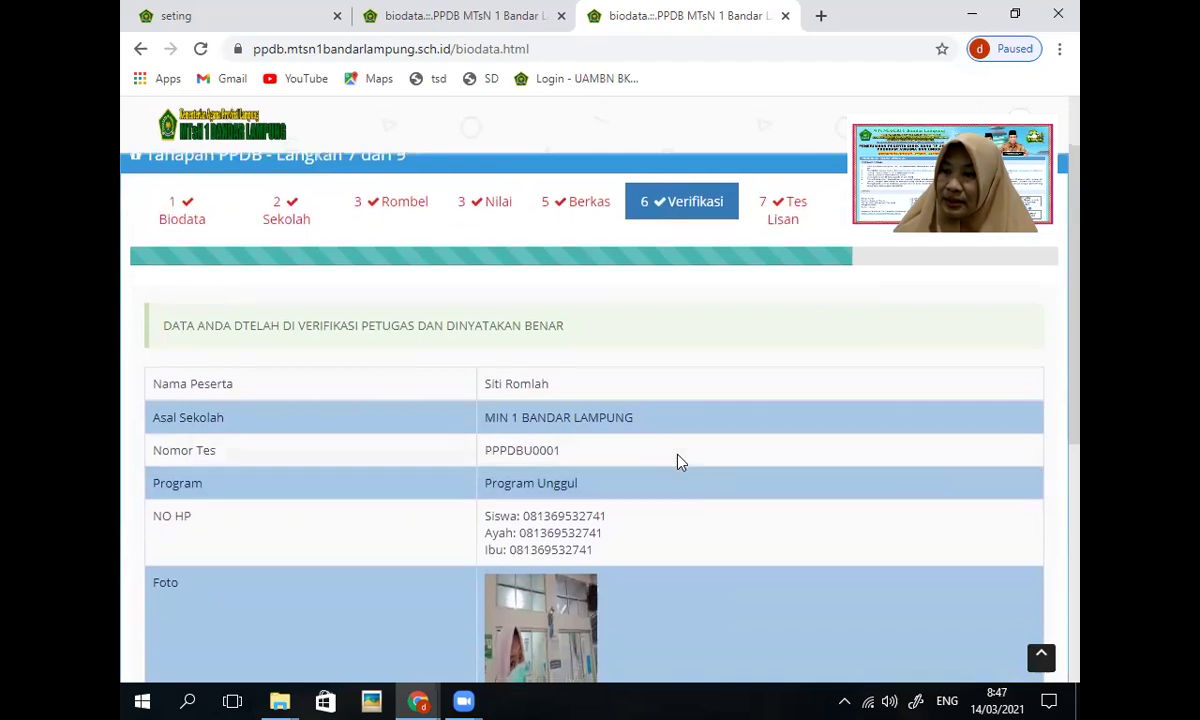
scroll(678, 461, "down", 4)
left_click(584, 309)
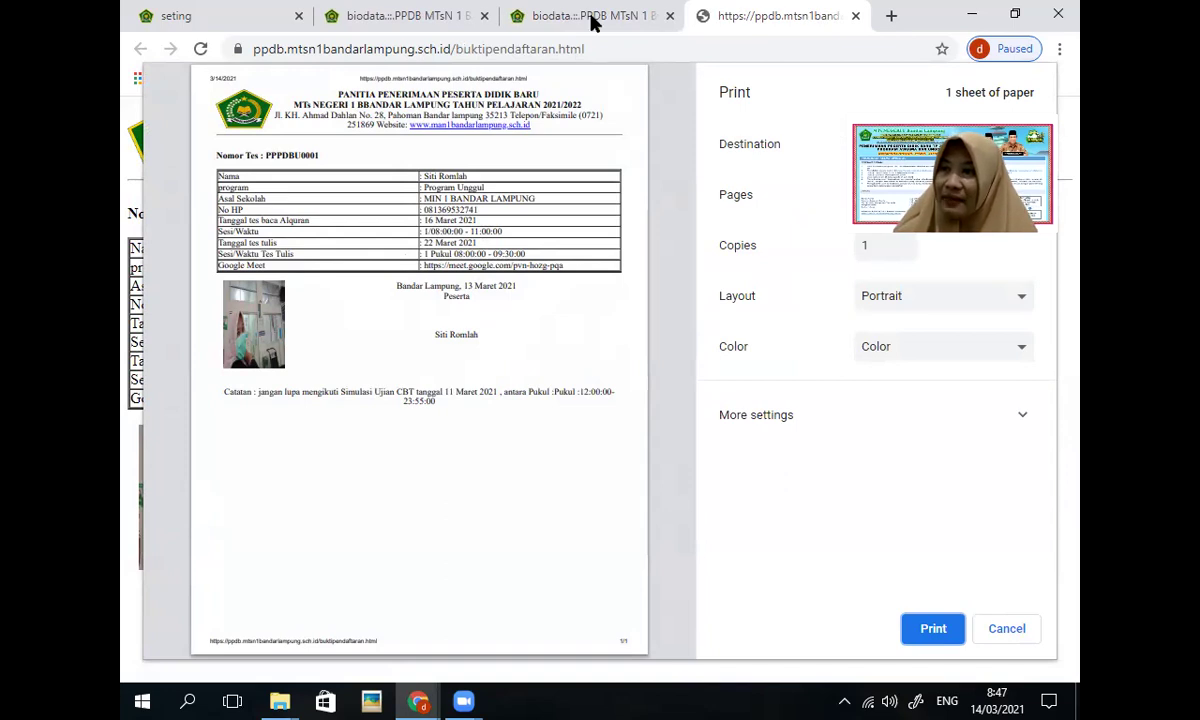
Step: Go back to the biodata tab and close the buktipendaftaran print preview tab
left_click(556, 17)
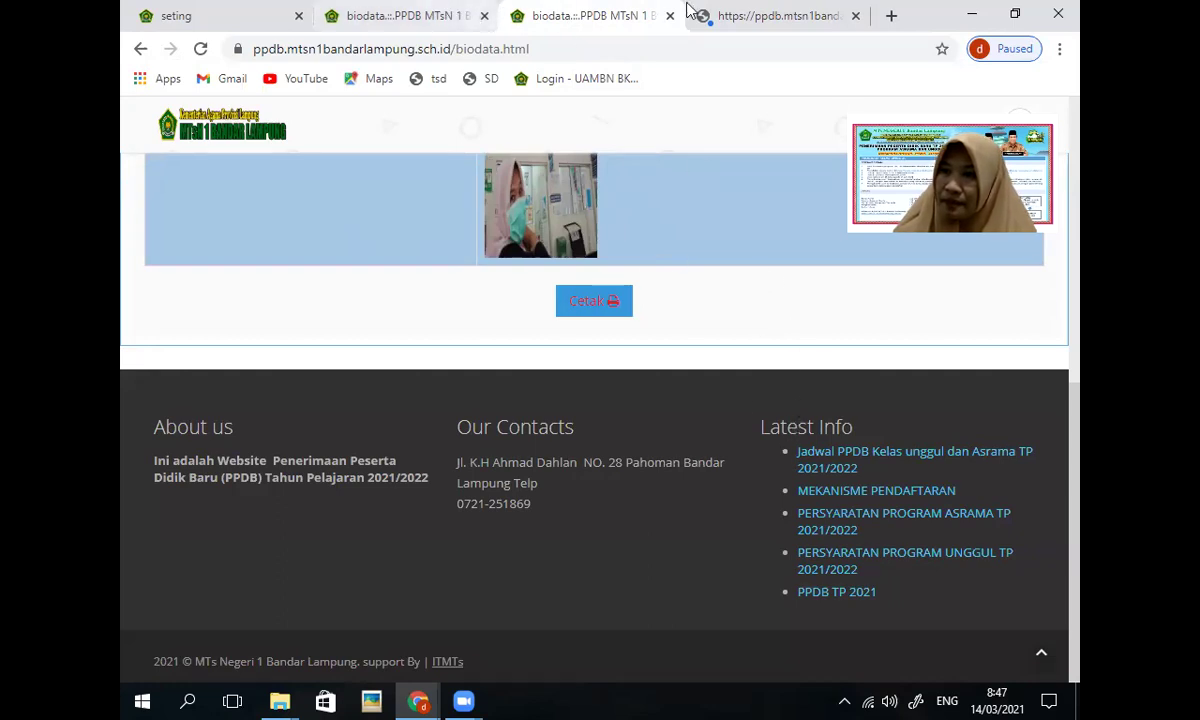
left_click(856, 15)
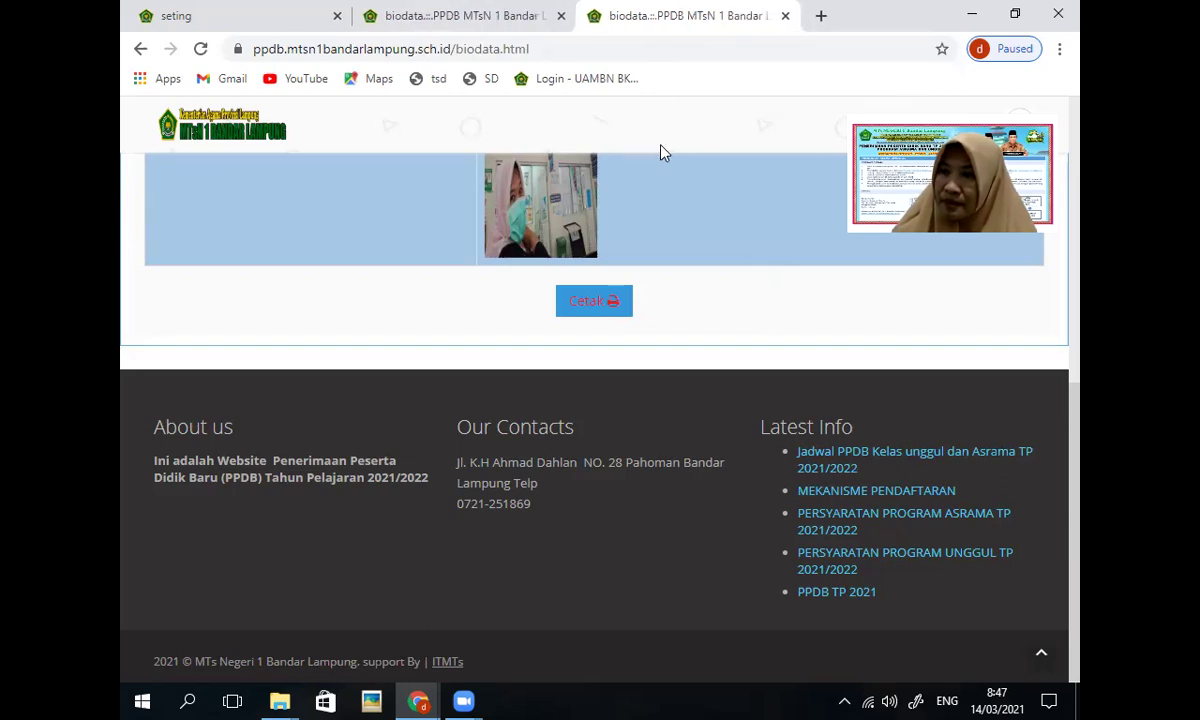
Step: Show the 7 Tes Lisan stage with its 16 Maret 2021, Sesi 1, 08:00–11:00 schedule
scroll(662, 160, "up", 15)
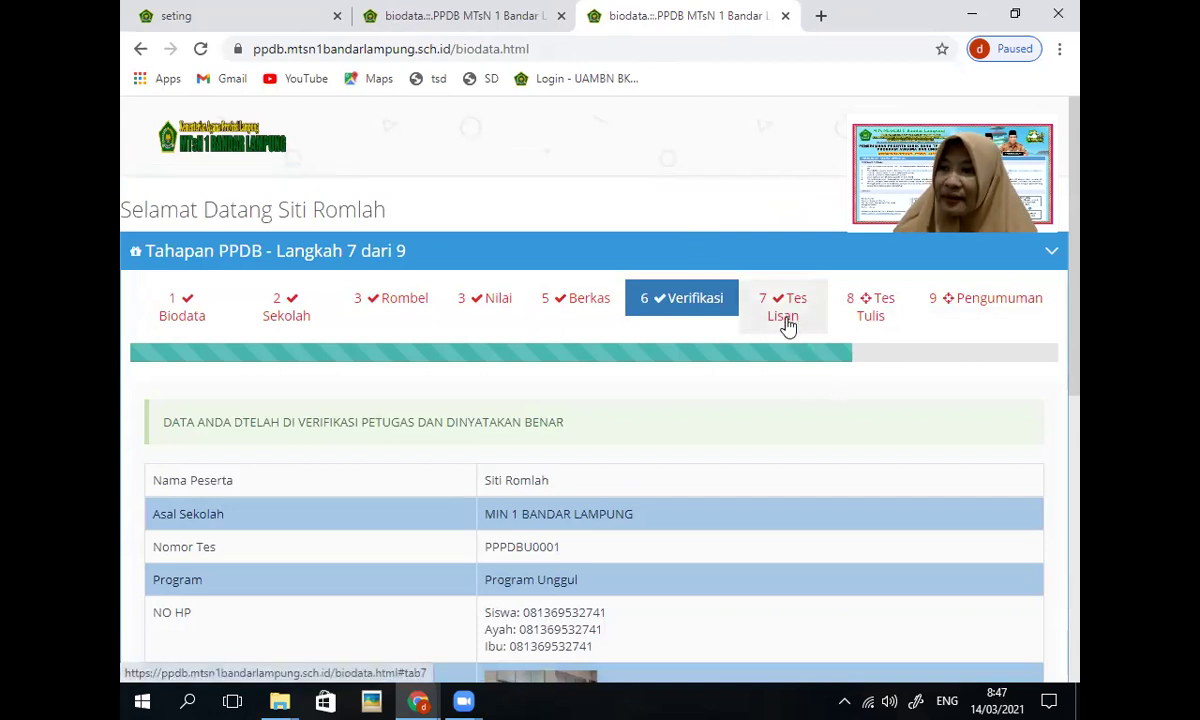
left_click(786, 322)
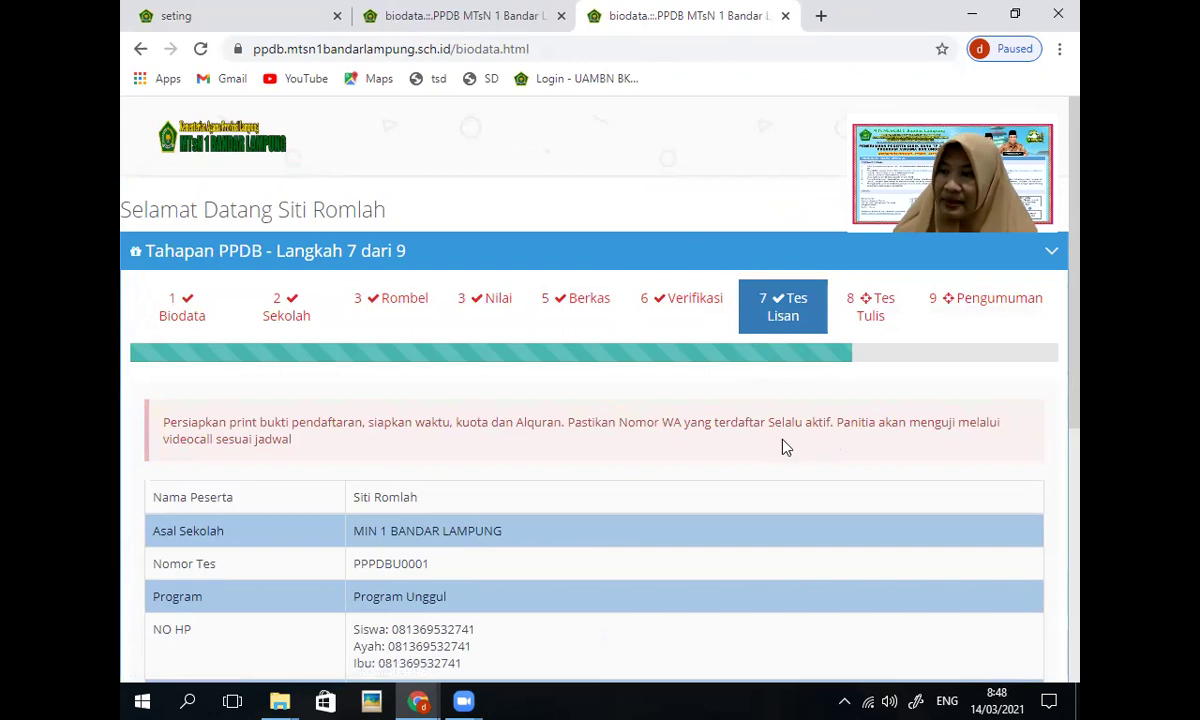
scroll(637, 468, "down", 1)
scroll(640, 468, "up", 1)
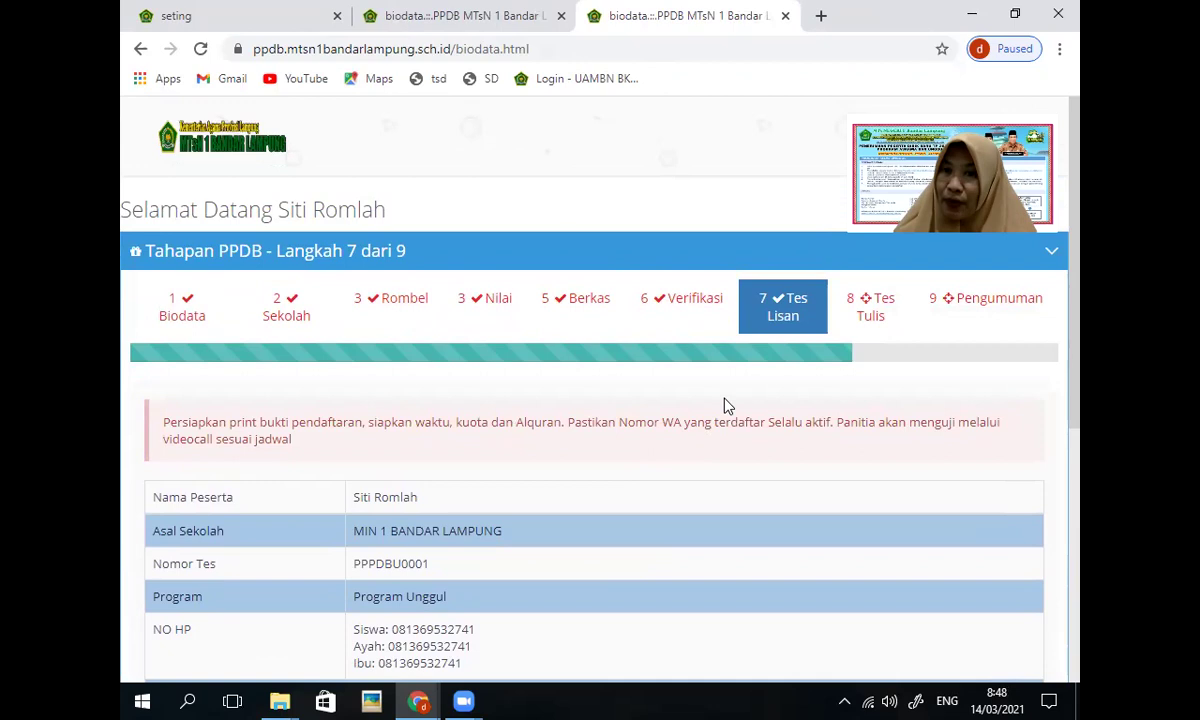
scroll(686, 442, "down", 1)
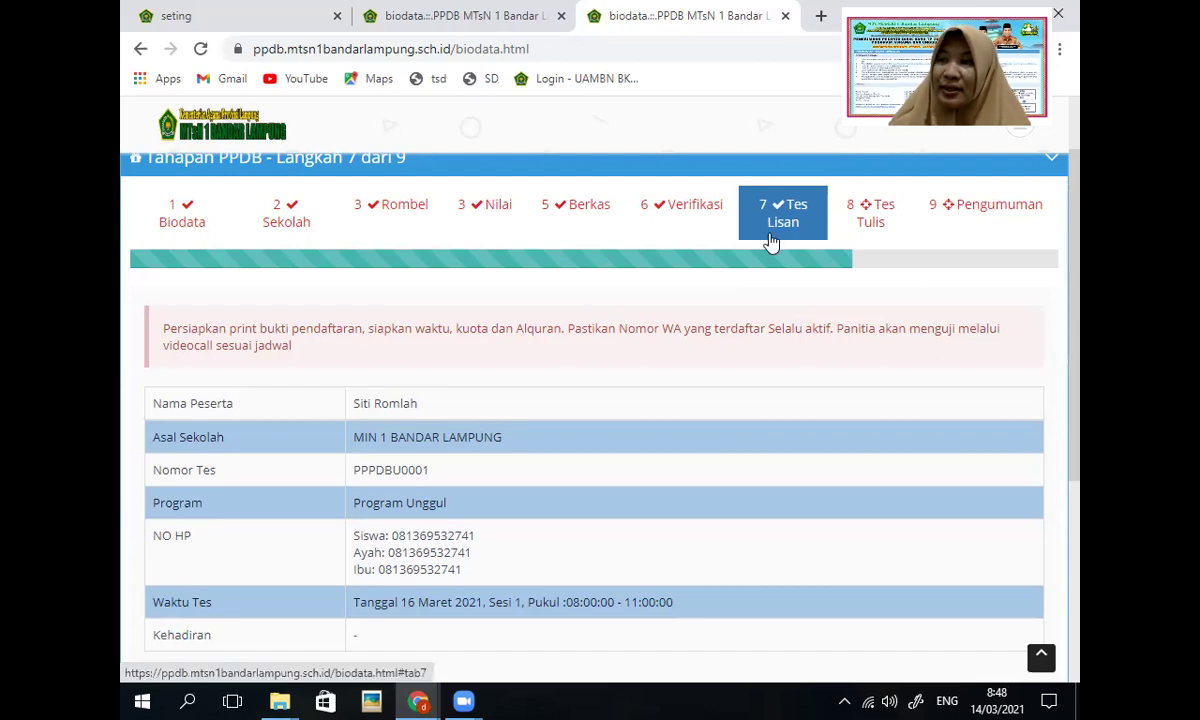
Step: Show the 8 Tes Tulis stage's not-yet-reached notice about the CBT exam with Google Meet
left_click(885, 233)
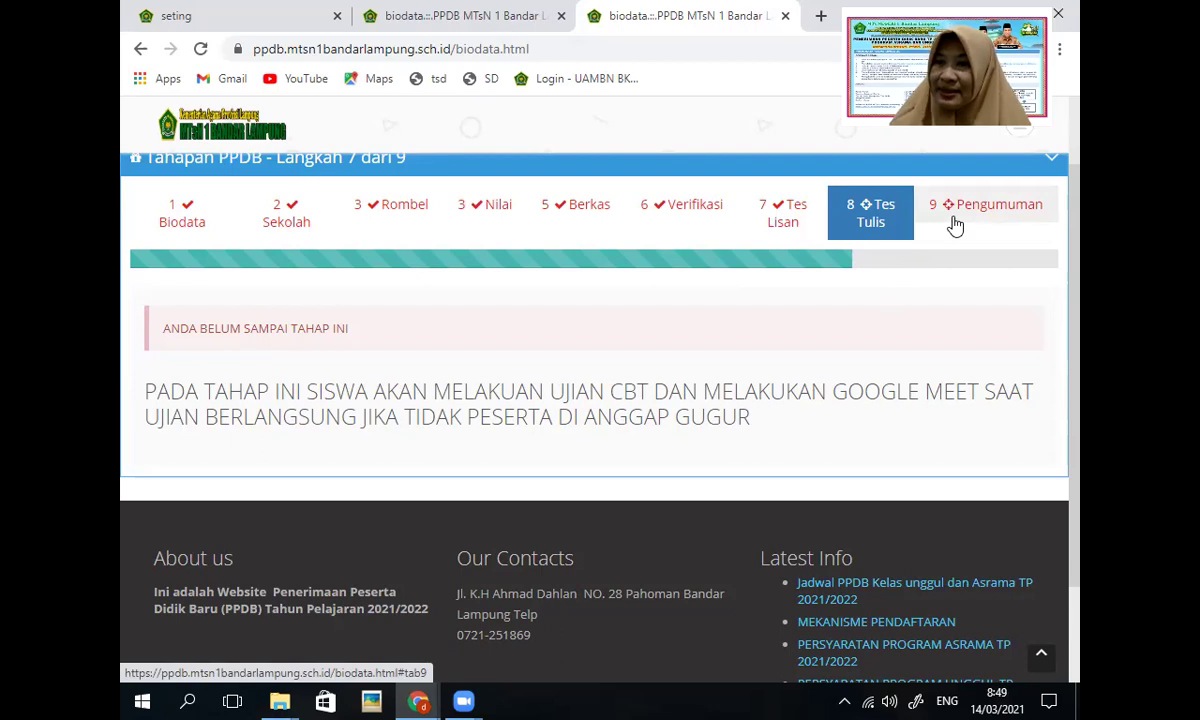
scroll(590, 318, "up", 1)
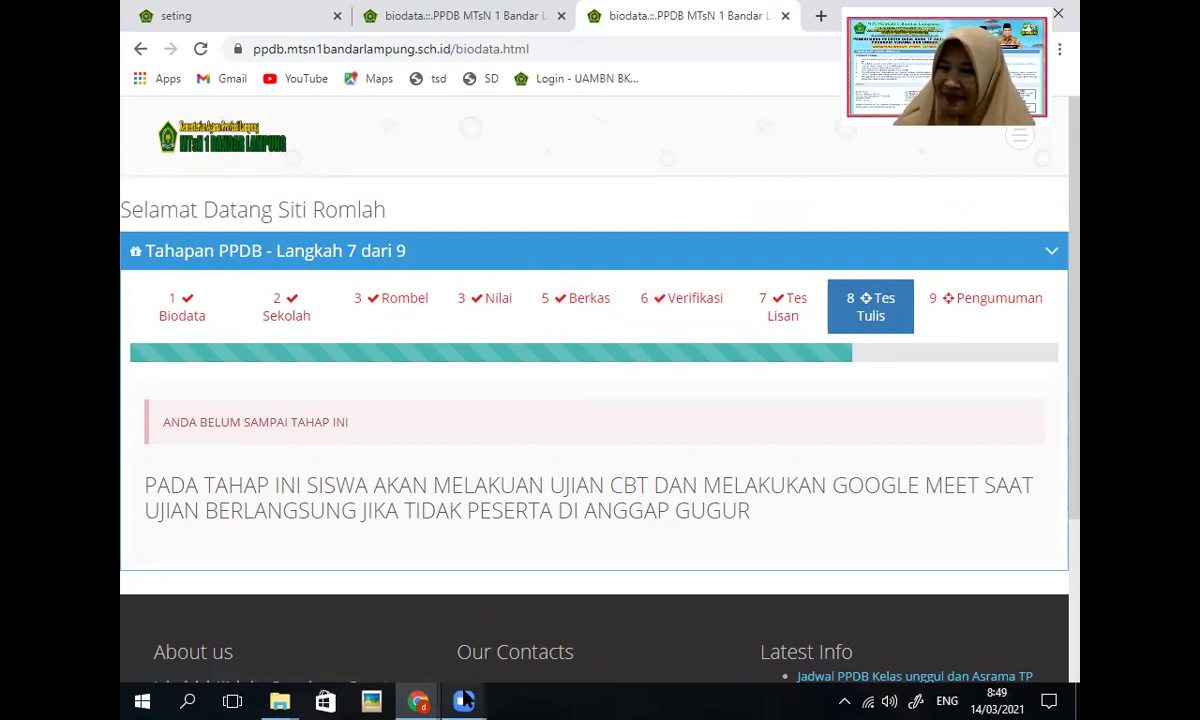
mouse_move(470, 700)
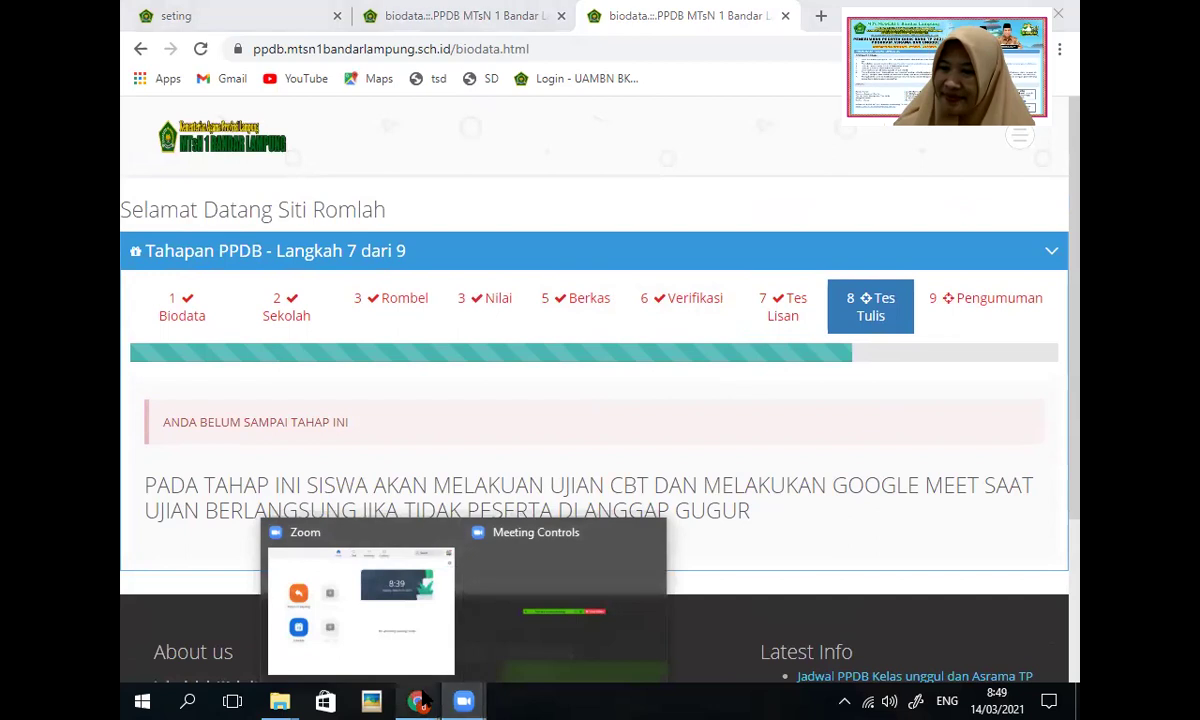